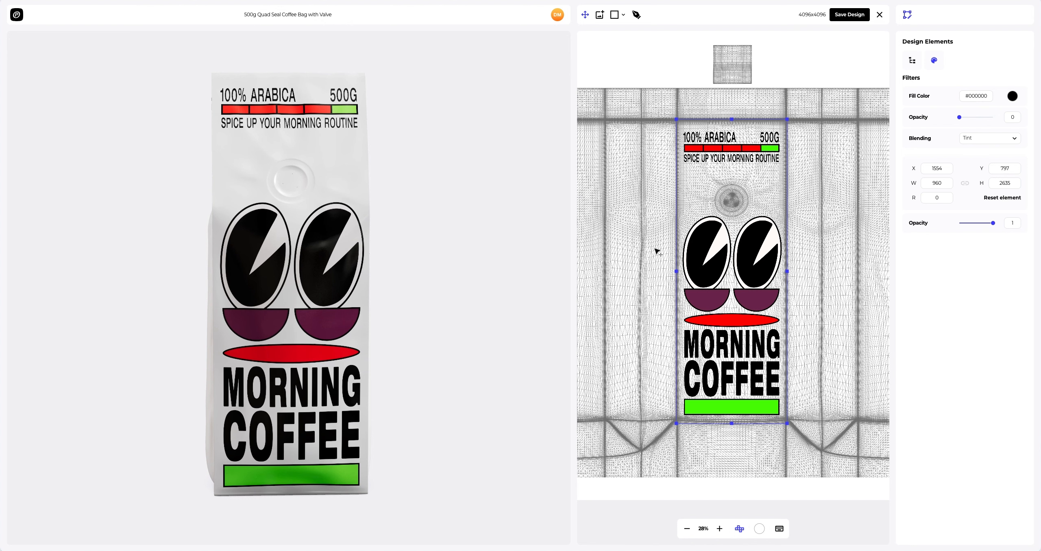
# Add the image Back.png and place it on the bag template's far-left back section at about X 409, Y 799
pyautogui.moveTo(323, 282); pyautogui.dragTo(356, 275)
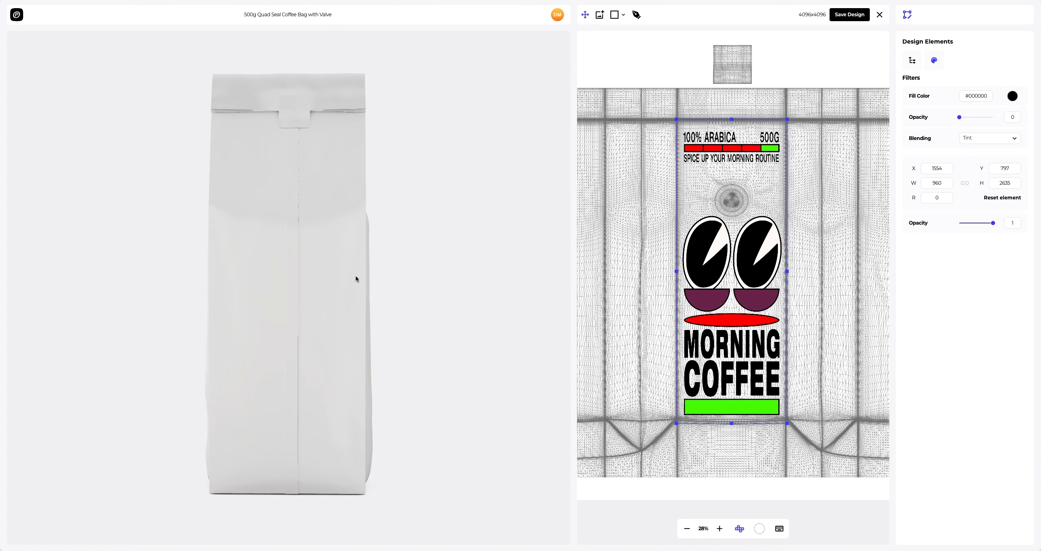
pyautogui.scroll(-5, 642, 278)
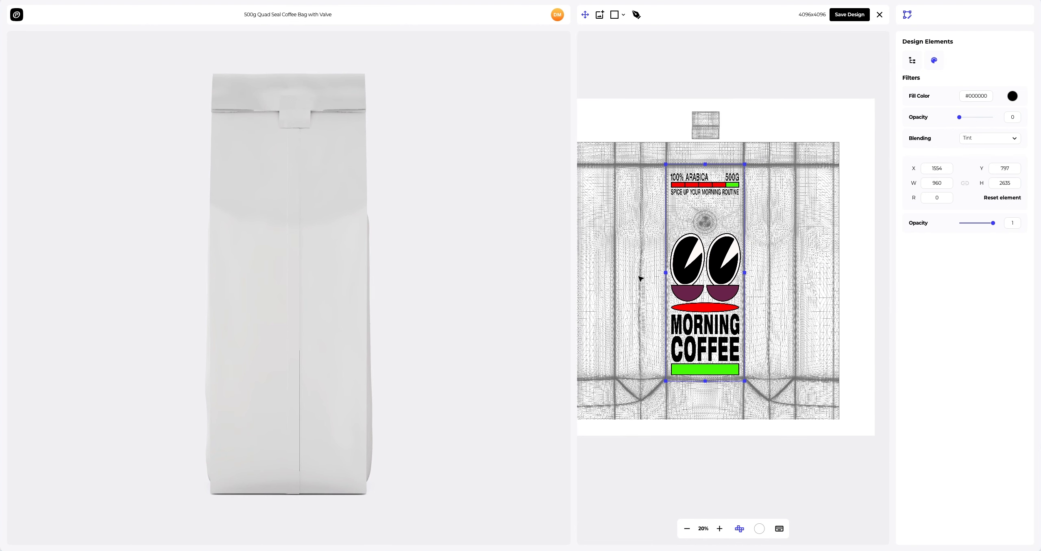
pyautogui.scroll(1, 635, 275)
pyautogui.scroll(3, 635, 275)
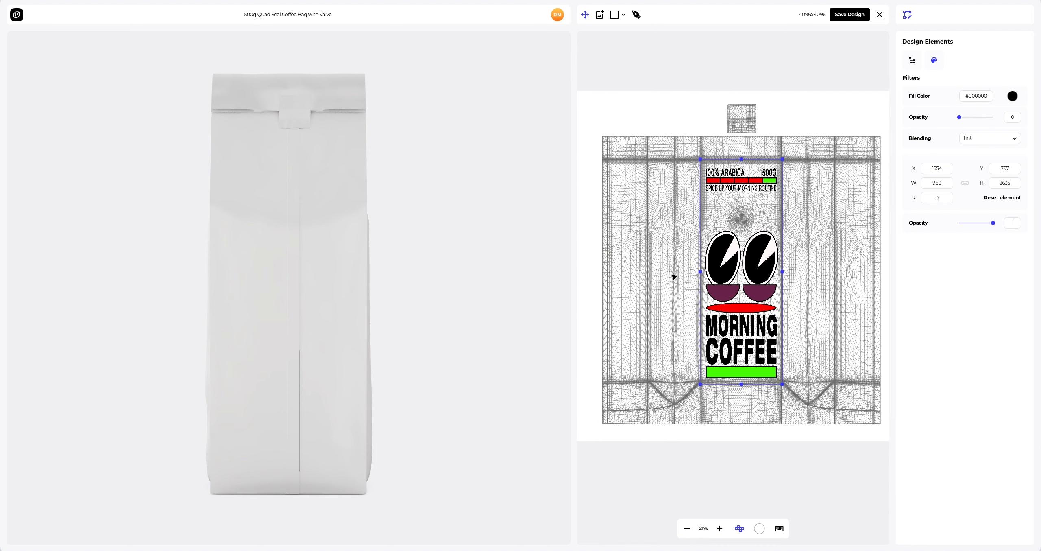
pyautogui.click(600, 15)
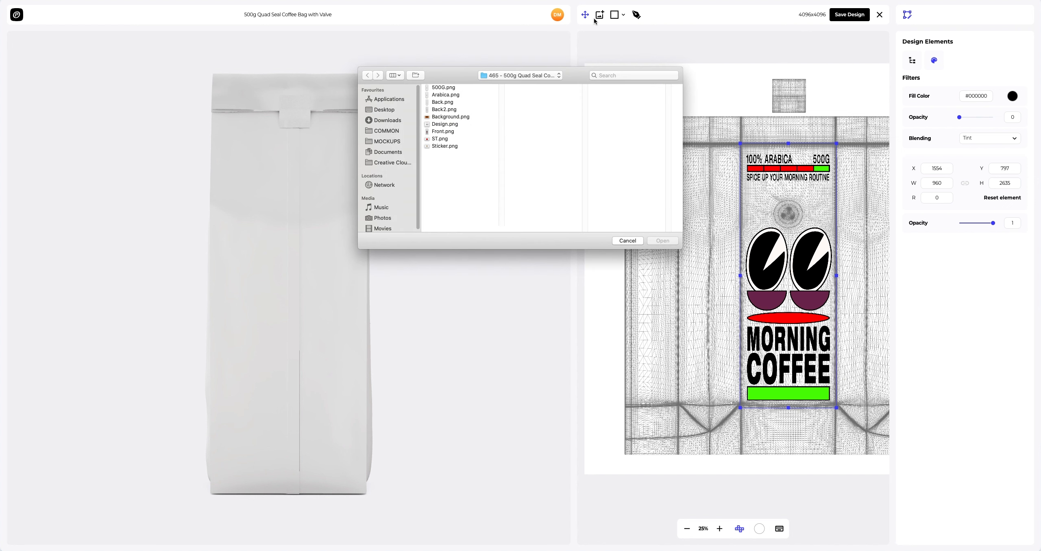
pyautogui.click(450, 103)
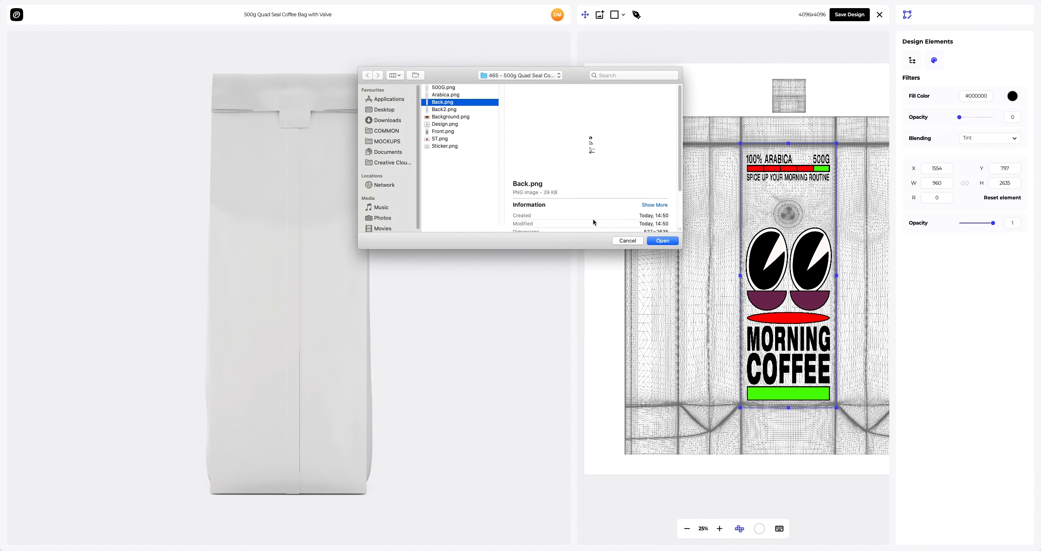
pyautogui.click(663, 240)
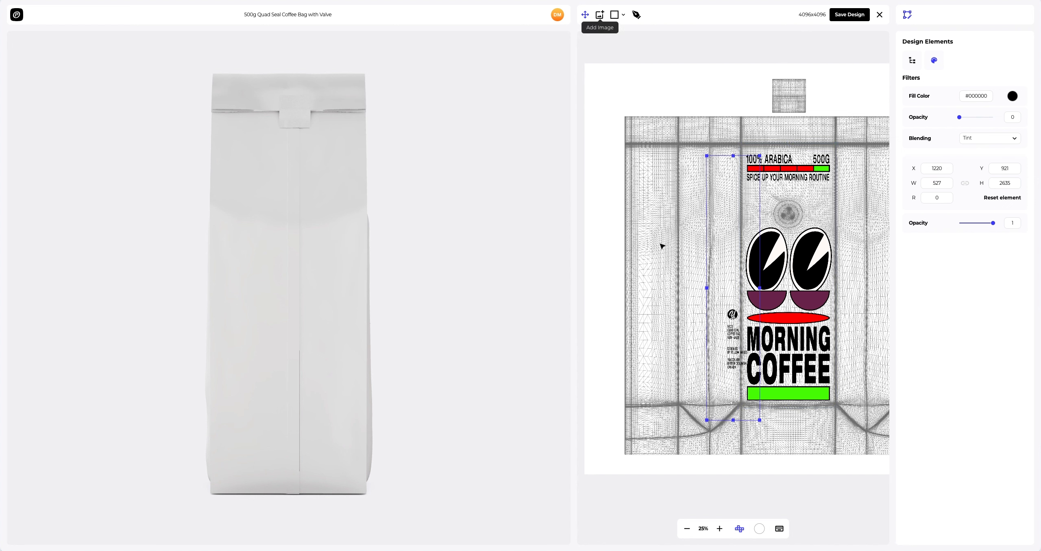
pyautogui.moveTo(737, 319); pyautogui.dragTo(587, 311)
# Add the image Back2.png and place it on the bag template's far-right back section at about X 3116, Y 805
pyautogui.scroll(1, 774, 321)
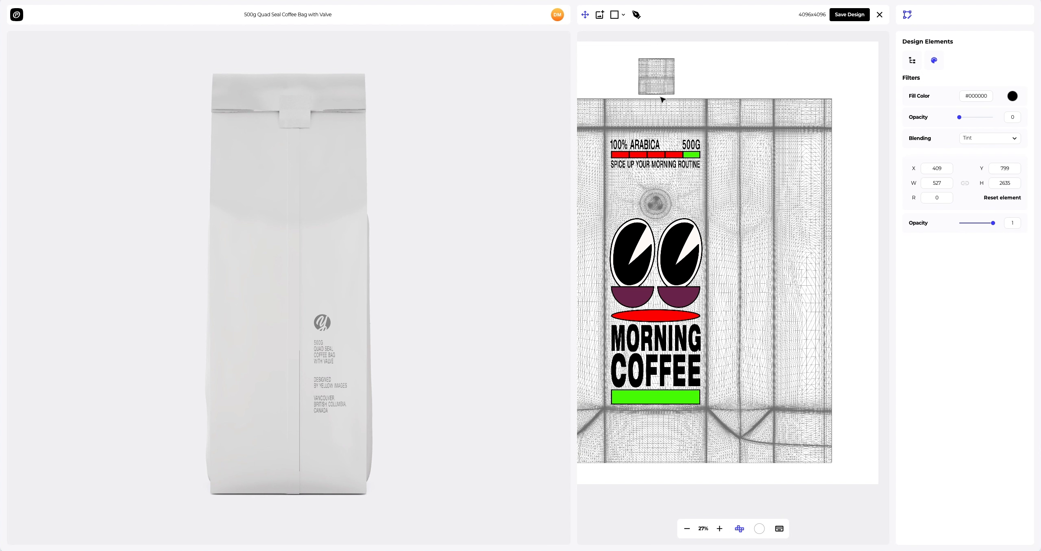
pyautogui.click(599, 19)
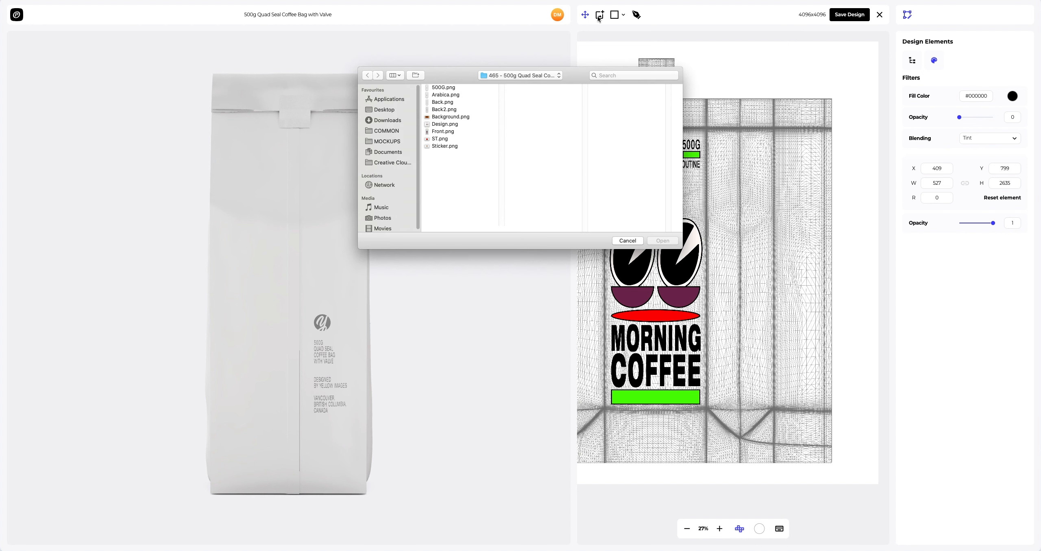
pyautogui.click(442, 109)
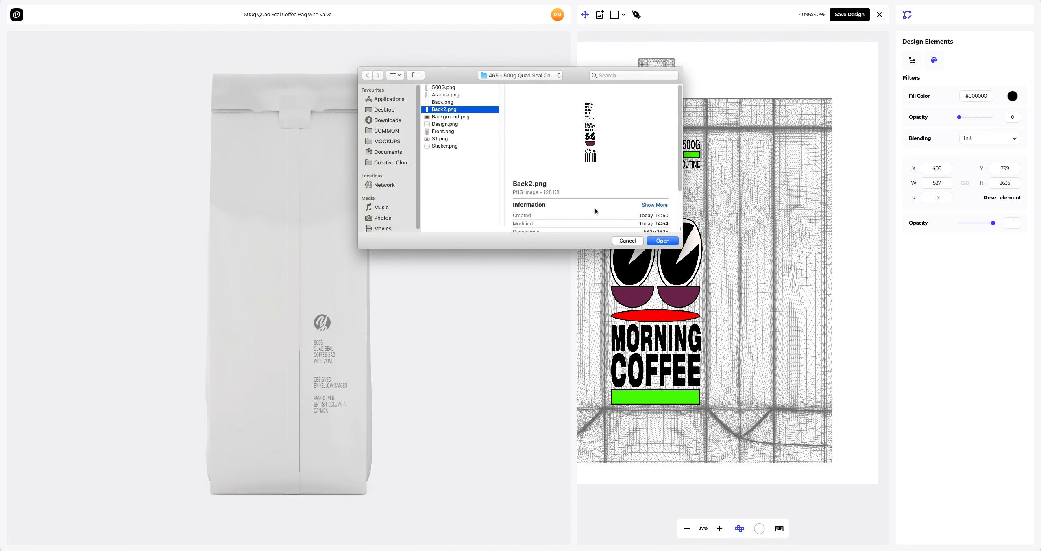
pyautogui.click(655, 241)
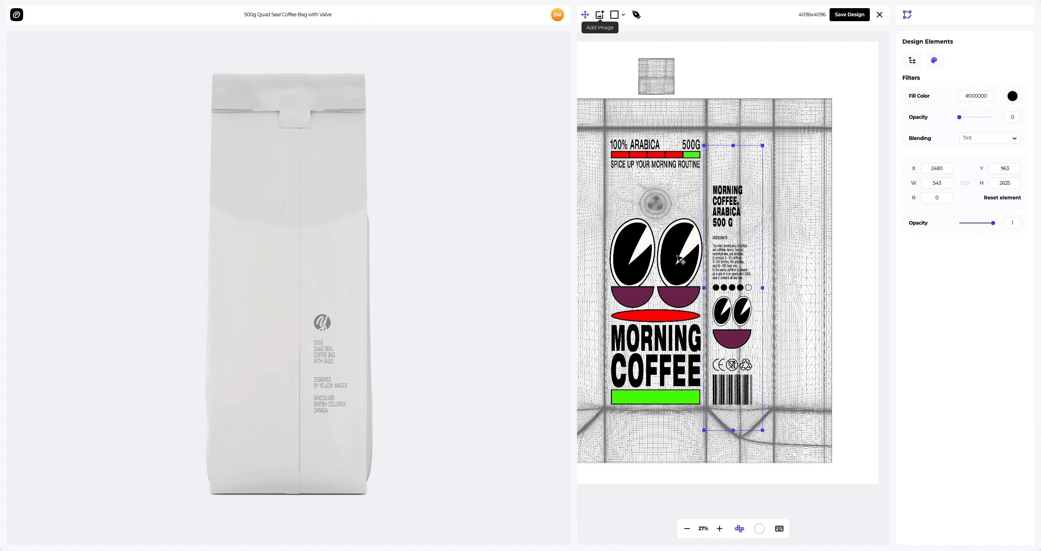
pyautogui.moveTo(740, 341); pyautogui.dragTo(810, 323)
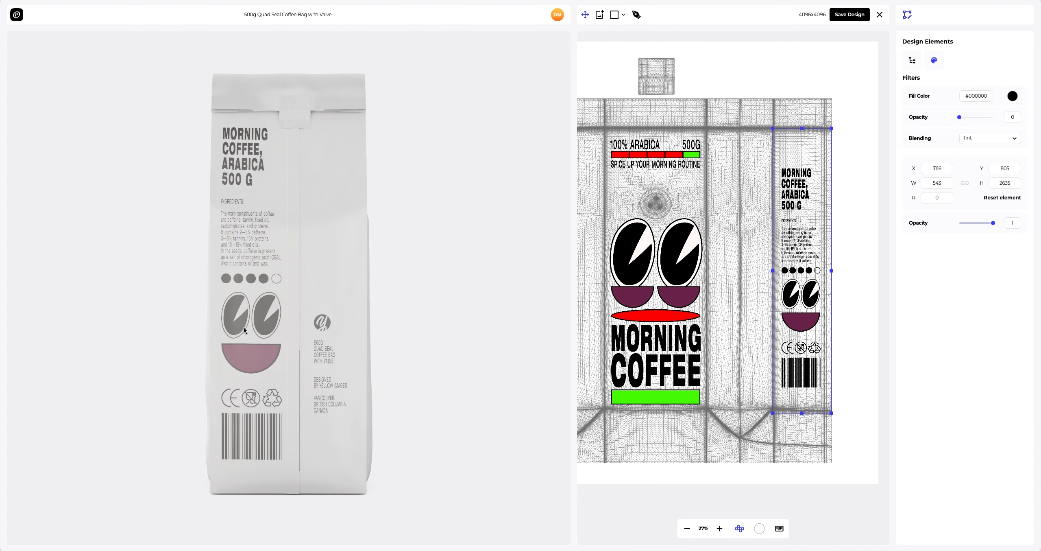
# Add the image Arabica.png and place it on the side panel left of the front artwork, at about X 935, Y 798
pyautogui.moveTo(244, 330); pyautogui.dragTo(485, 327)
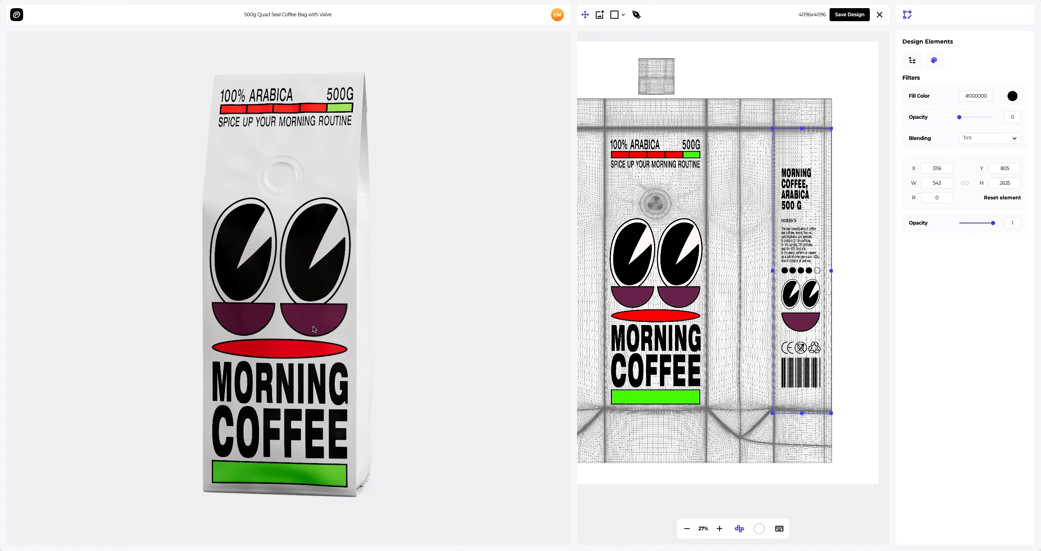
pyautogui.moveTo(312, 329); pyautogui.dragTo(529, 325)
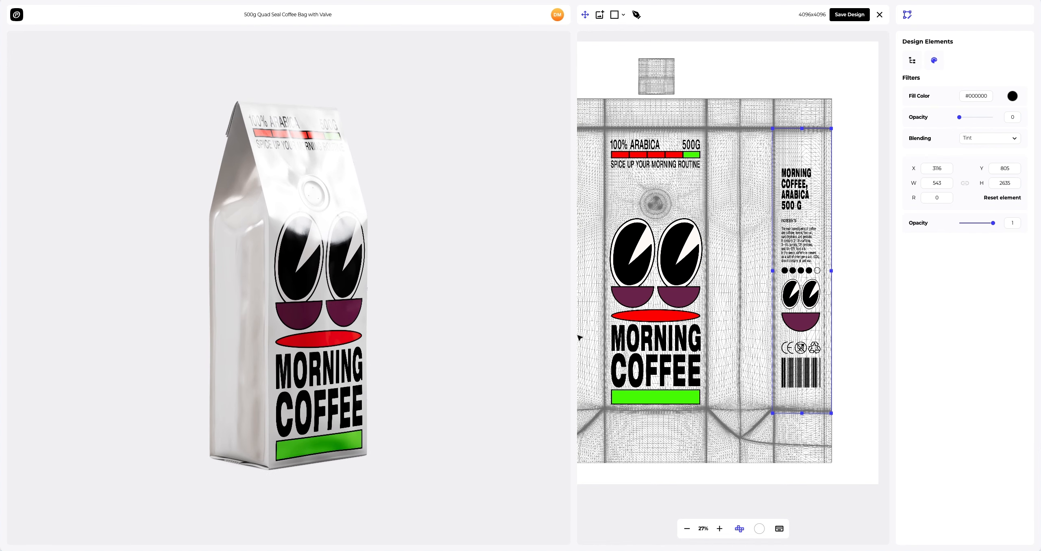
pyautogui.moveTo(593, 342); pyautogui.dragTo(672, 346)
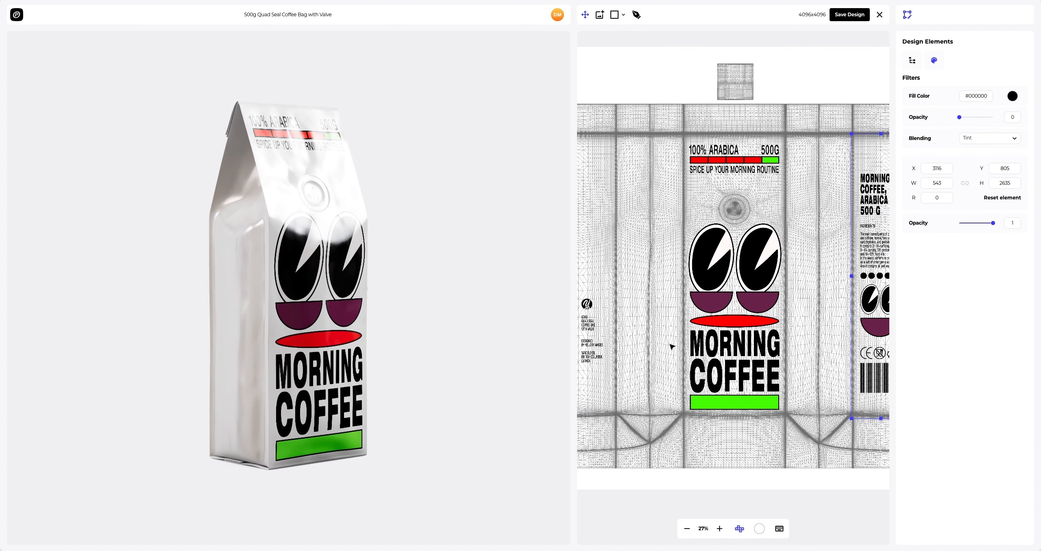
pyautogui.scroll(2, 652, 346)
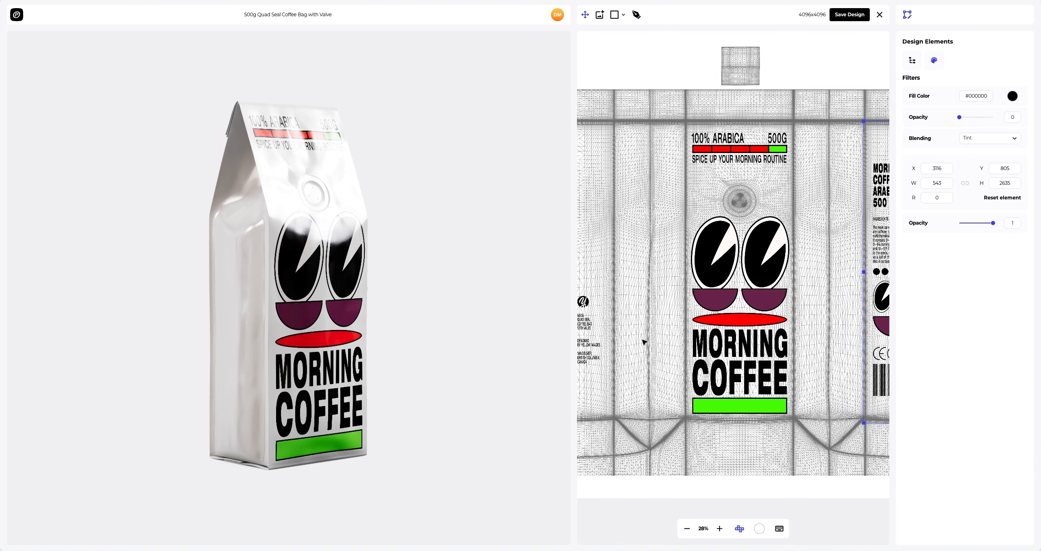
pyautogui.click(601, 15)
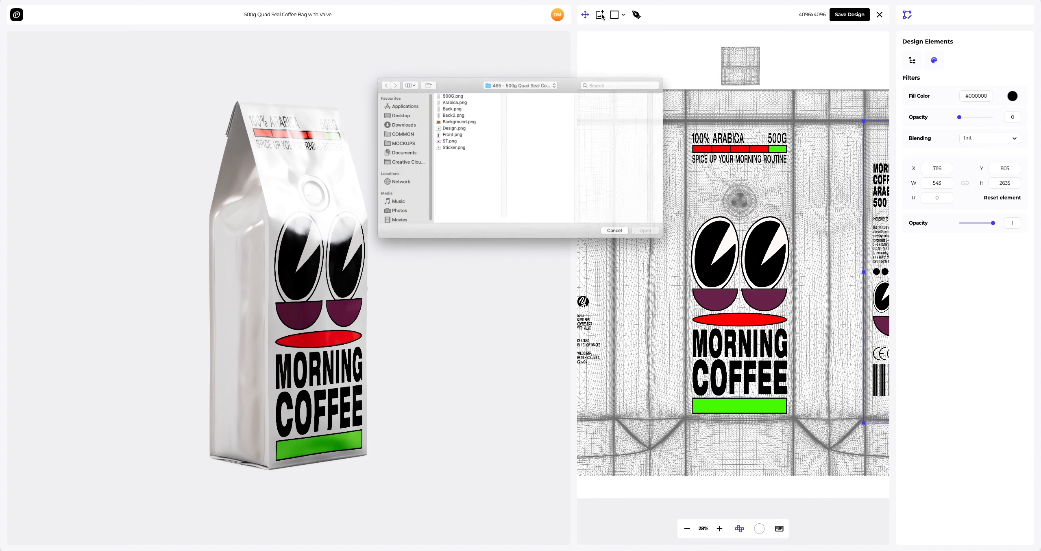
pyautogui.click(442, 95)
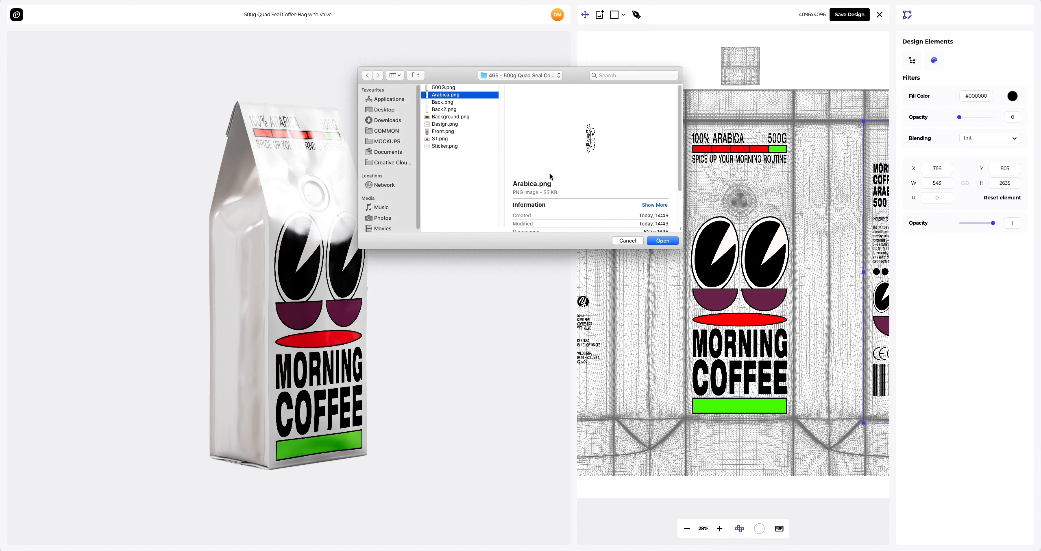
pyautogui.click(663, 241)
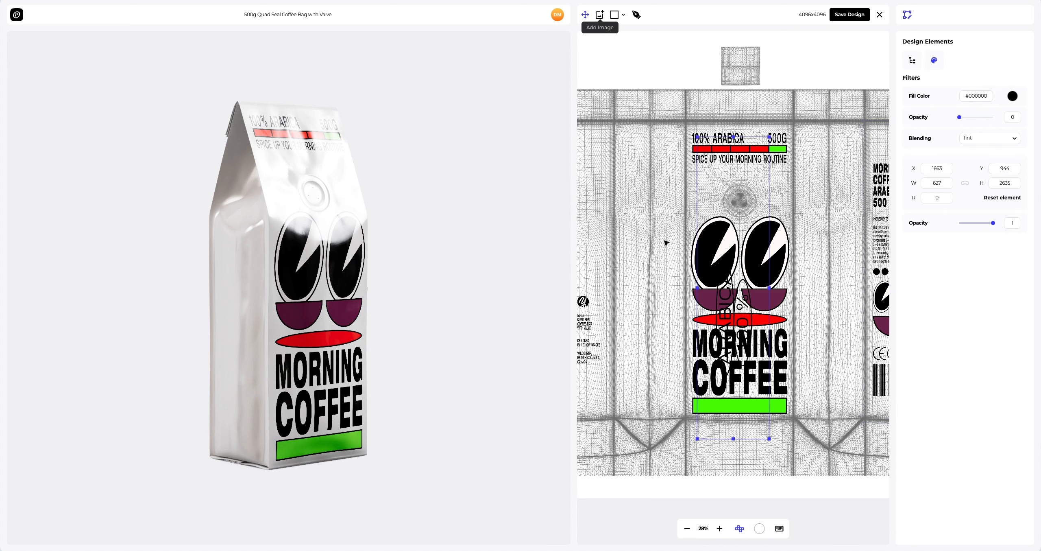
pyautogui.moveTo(723, 300); pyautogui.dragTo(643, 280)
# Add the image 500G.png and centre it on the side panel between the front and Back2 artwork, at about X 2511, Y 803
pyautogui.moveTo(223, 306); pyautogui.dragTo(292, 304)
pyautogui.moveTo(830, 314); pyautogui.dragTo(657, 317, button='middle')
pyautogui.scroll(1, 657, 317)
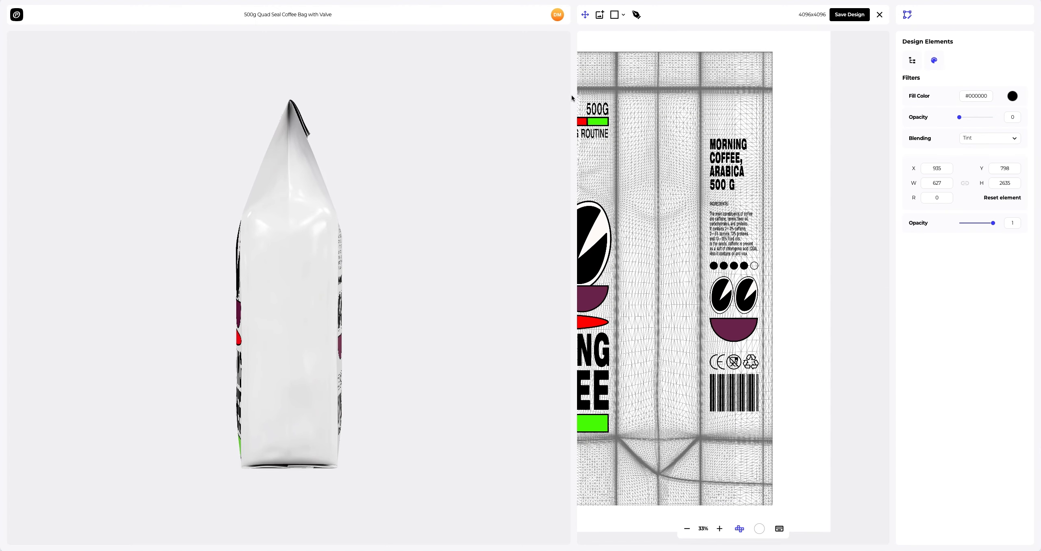
pyautogui.click(599, 15)
pyautogui.click(444, 88)
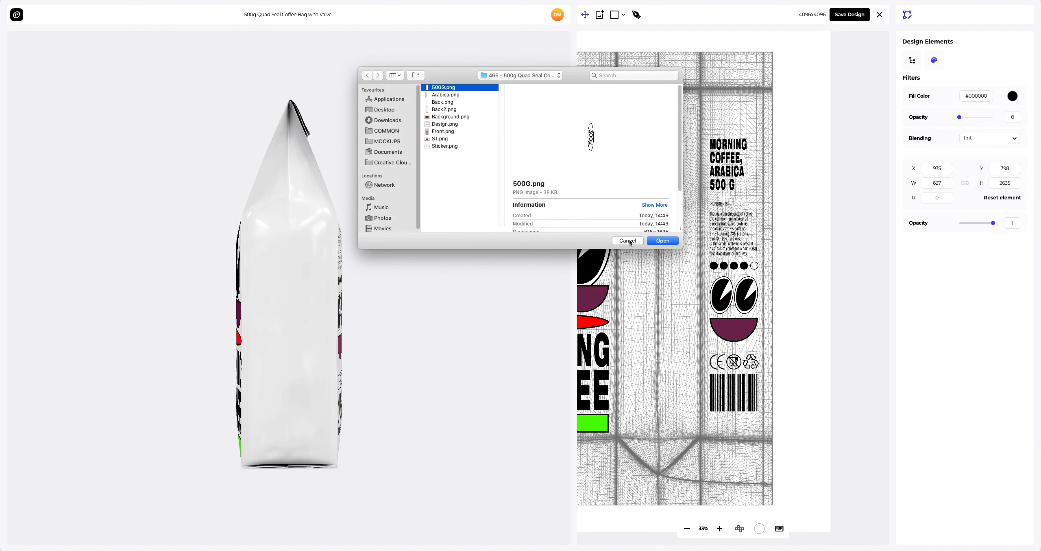
pyautogui.click(662, 240)
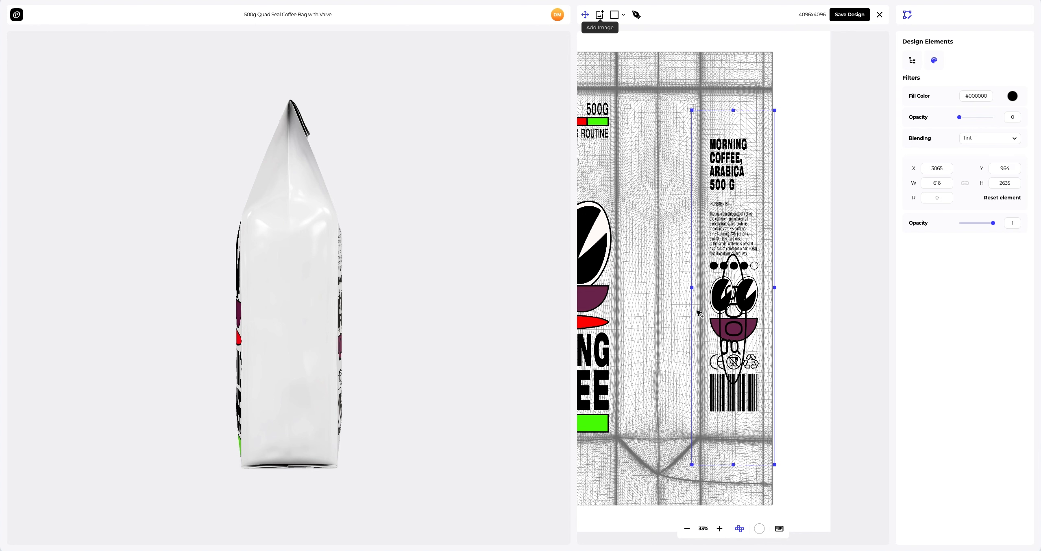
pyautogui.moveTo(734, 320); pyautogui.dragTo(660, 297)
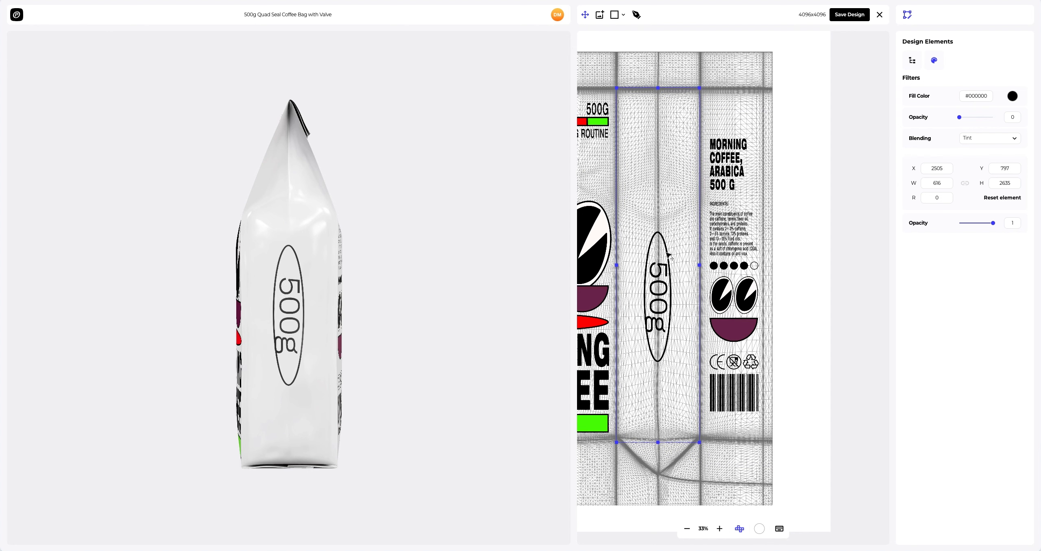
pyautogui.moveTo(657, 234); pyautogui.dragTo(658, 235)
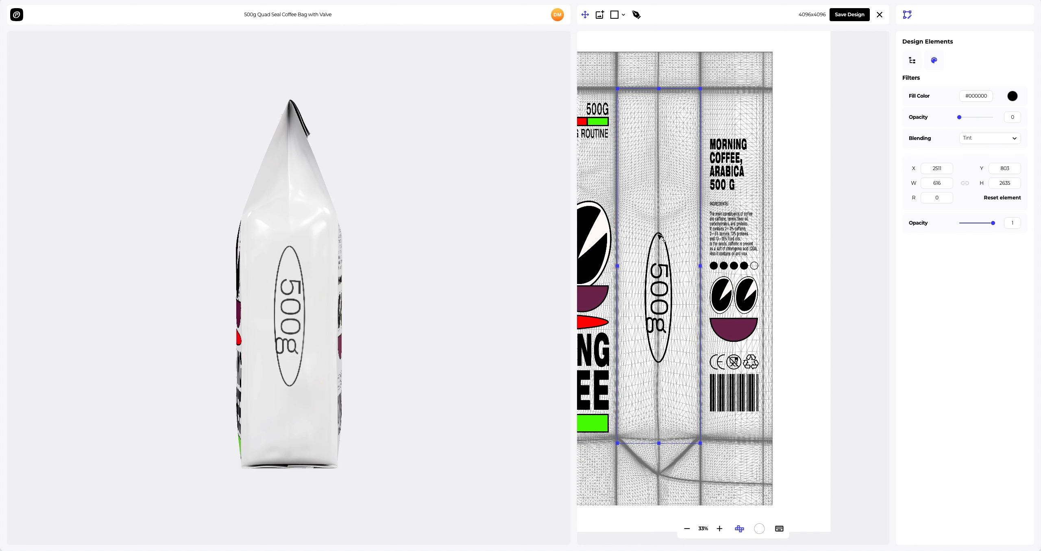
# Add the image ST.png and place it over the small square sticker area above the bag template, at about X 1554, Y -3
pyautogui.moveTo(389, 266); pyautogui.dragTo(254, 266)
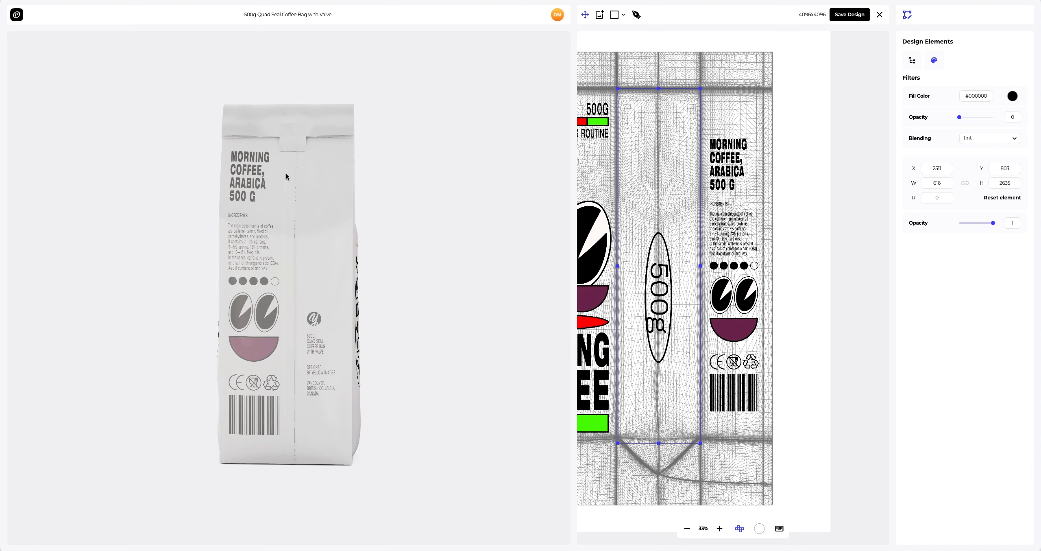
pyautogui.scroll(5, 286, 174)
pyautogui.moveTo(305, 118); pyautogui.dragTo(301, 253, button='right')
pyautogui.scroll(5, 306, 219)
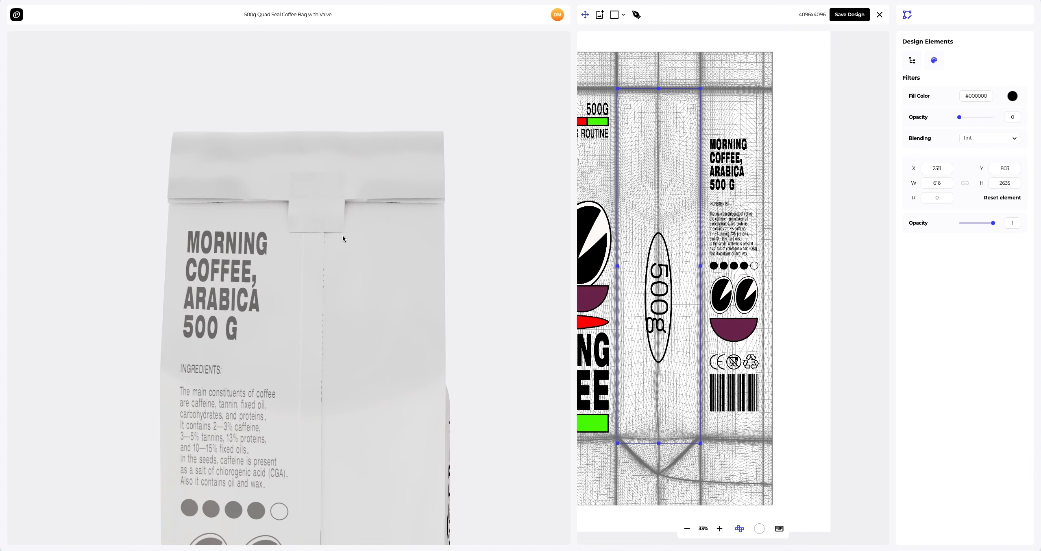
pyautogui.scroll(-4, 659, 143)
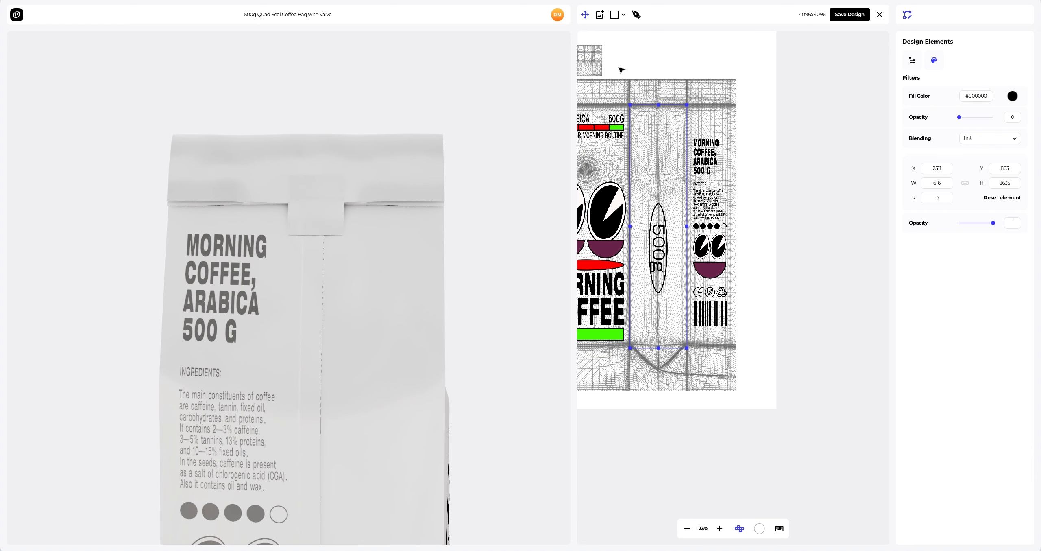
pyautogui.moveTo(621, 70); pyautogui.dragTo(697, 274, button='right')
pyautogui.scroll(10, 671, 202)
pyautogui.scroll(1, 671, 201)
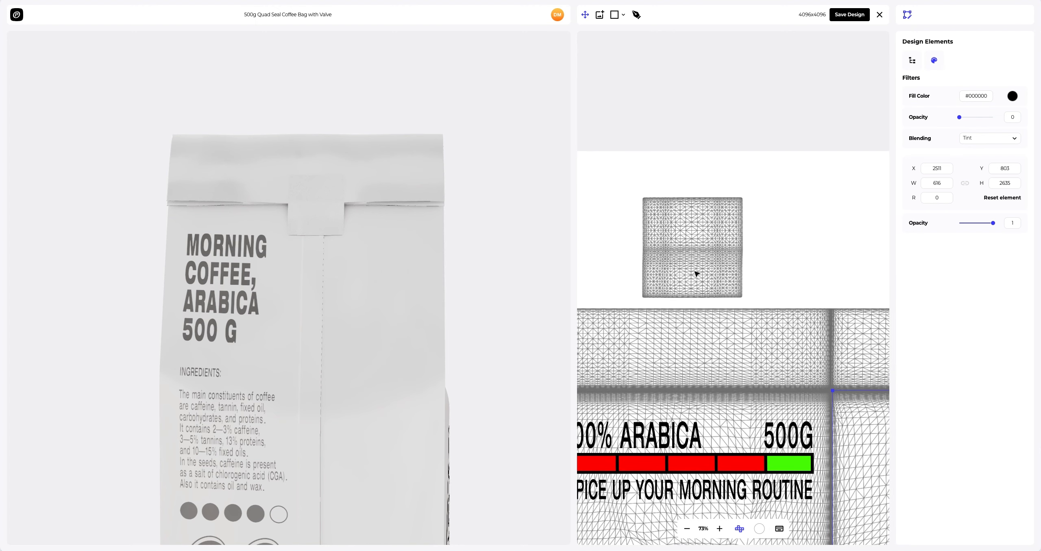
pyautogui.click(598, 16)
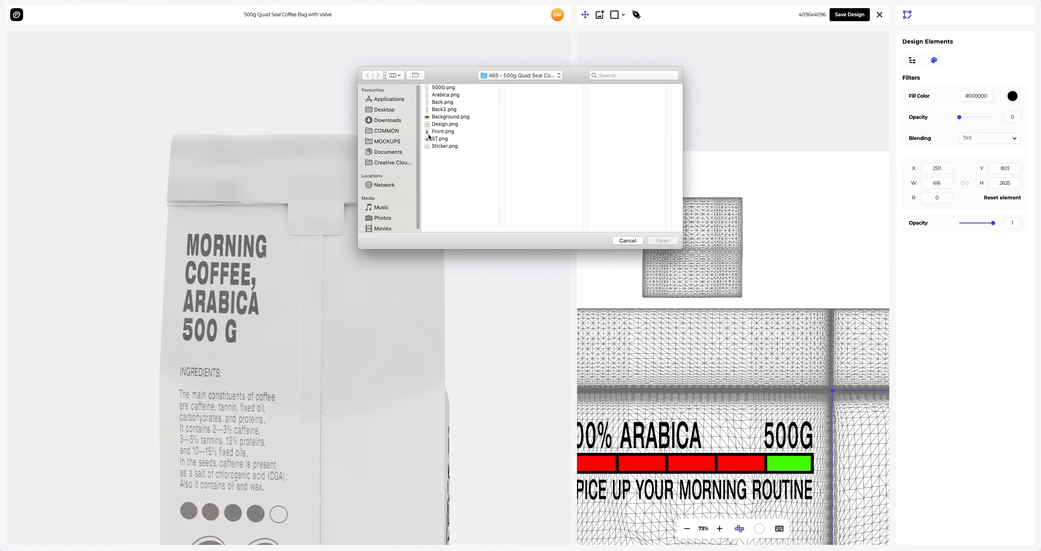
pyautogui.click(430, 139)
pyautogui.click(663, 240)
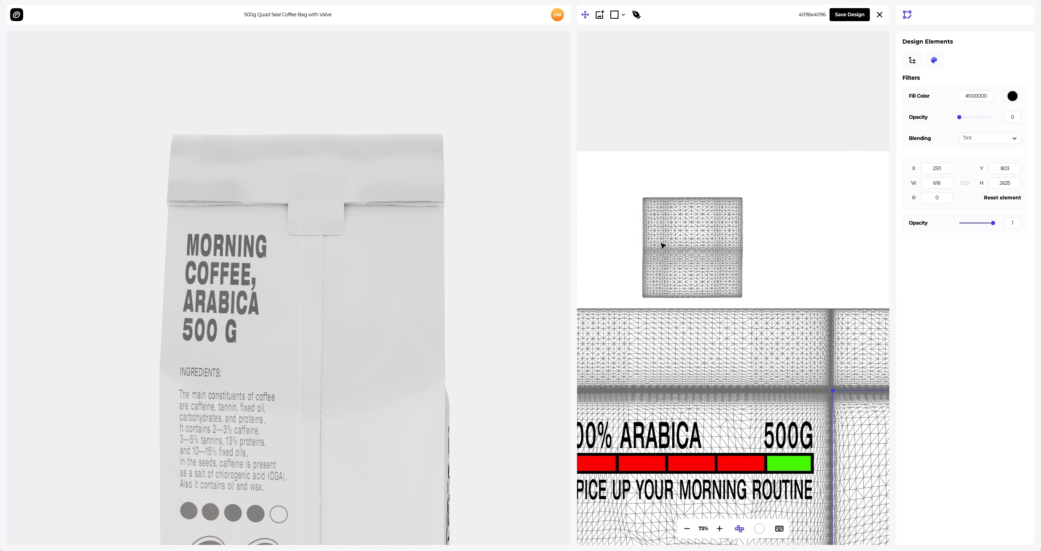
pyautogui.moveTo(748, 310); pyautogui.dragTo(709, 251)
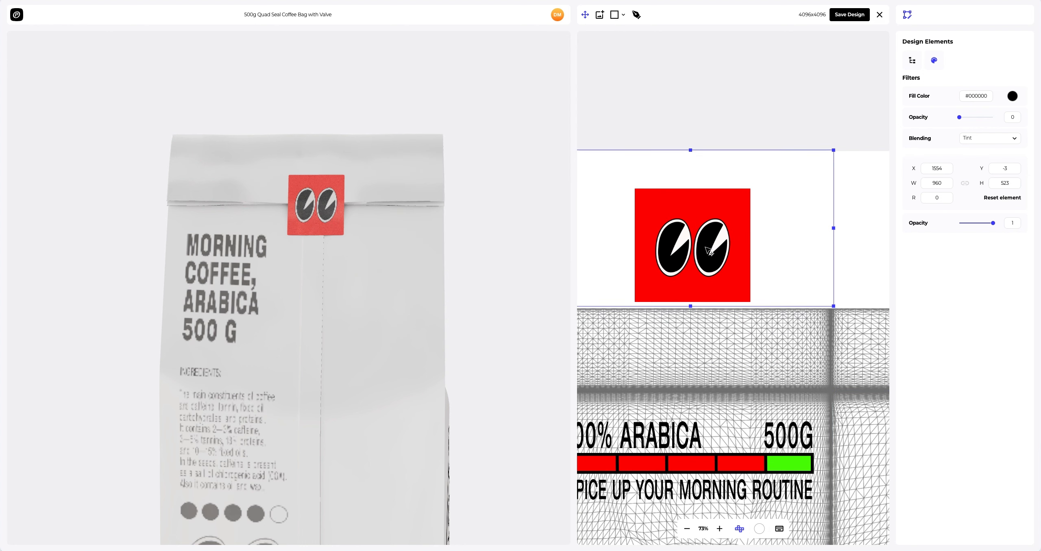
# Check the artwork on the back and front of the 3D bag and save the design
pyautogui.scroll(-5, 407, 281)
pyautogui.moveTo(380, 366); pyautogui.dragTo(337, 236, button='right')
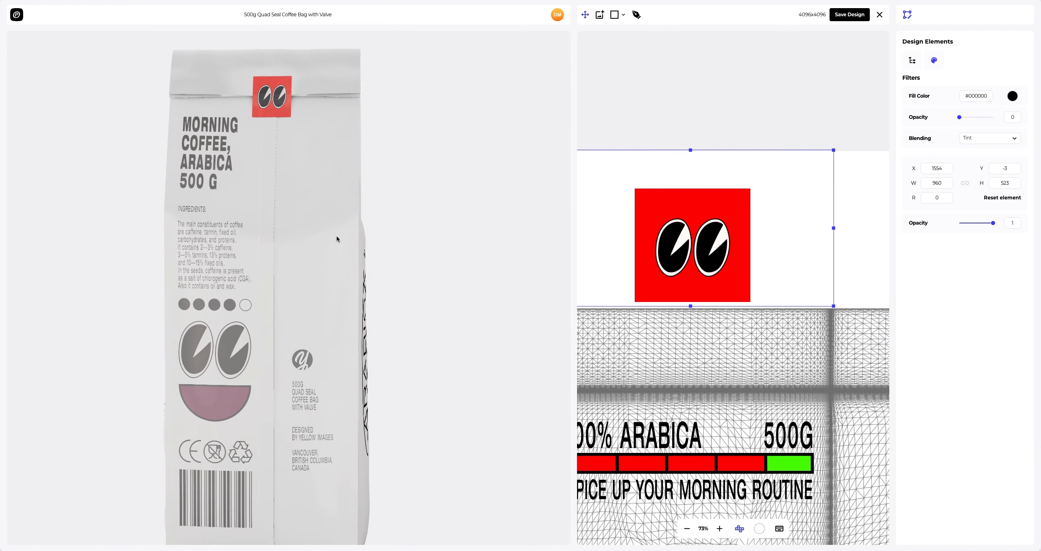
pyautogui.scroll(-5, 337, 236)
pyautogui.moveTo(127, 286); pyautogui.dragTo(405, 287)
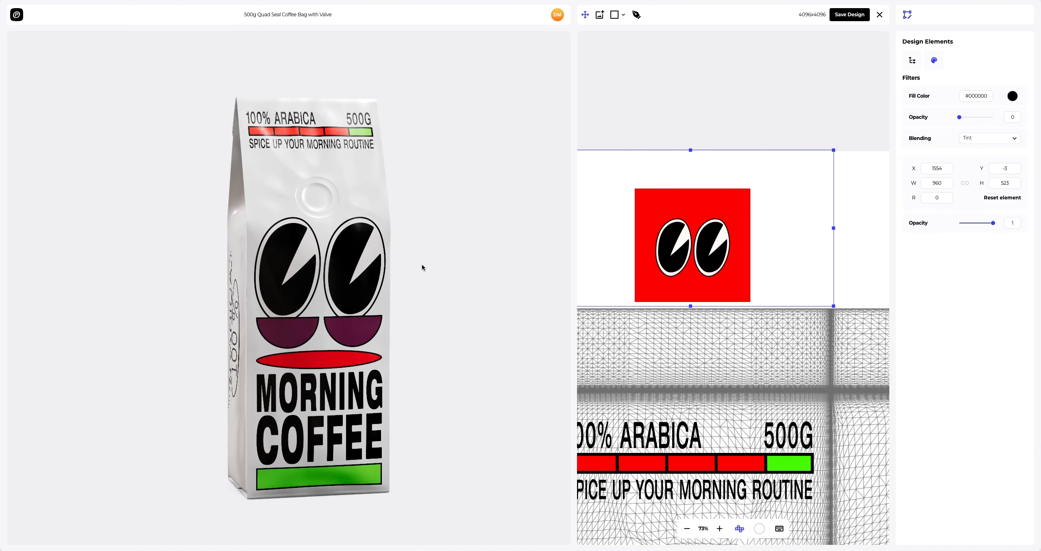
pyautogui.click(849, 15)
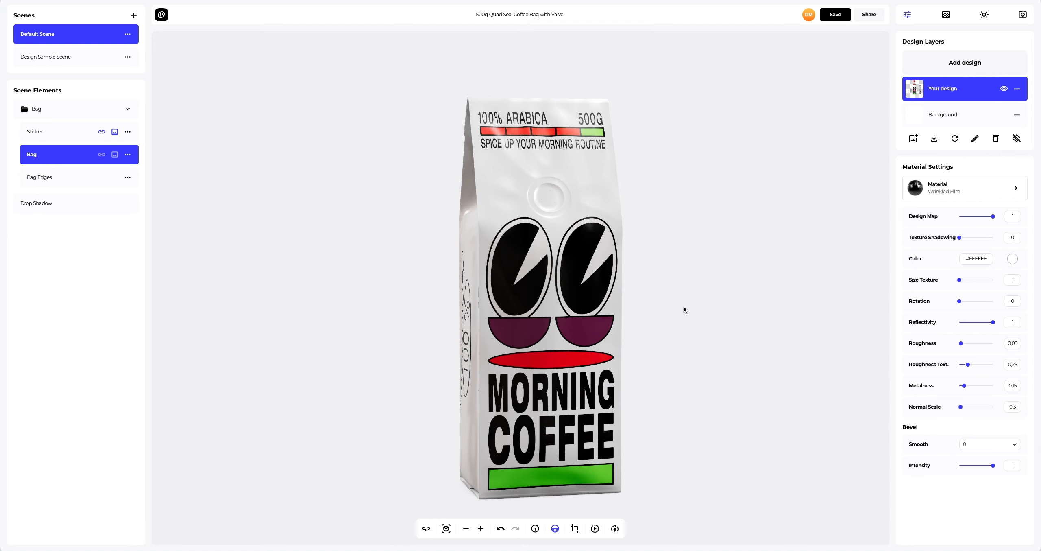
pyautogui.moveTo(684, 310); pyautogui.dragTo(272, 309)
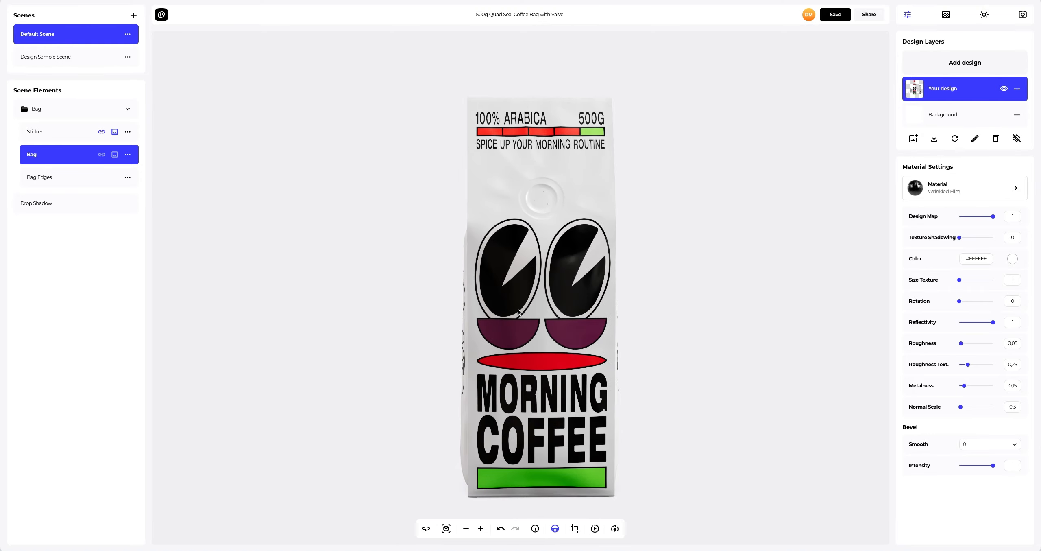
pyautogui.scroll(3, 548, 221)
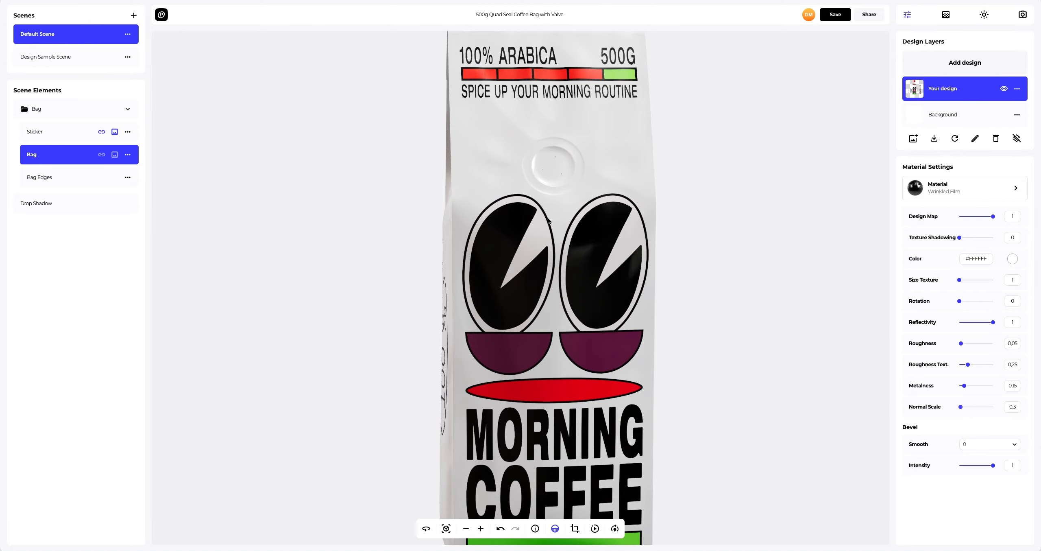
# Add the image Sticker.png to the bag as a new design layer
pyautogui.scroll(2, 548, 221)
pyautogui.moveTo(548, 221); pyautogui.dragTo(500, 325, button='right')
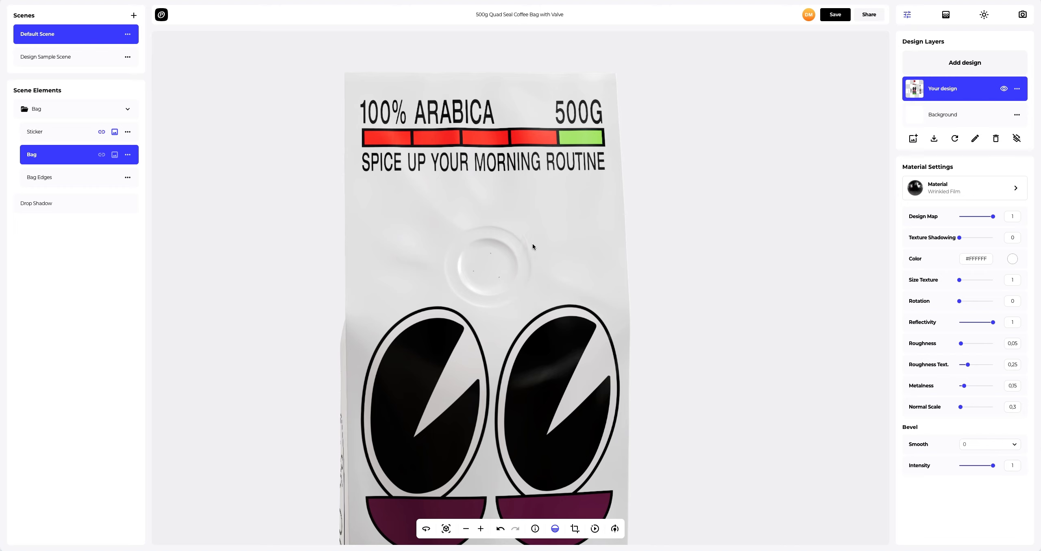
pyautogui.click(962, 63)
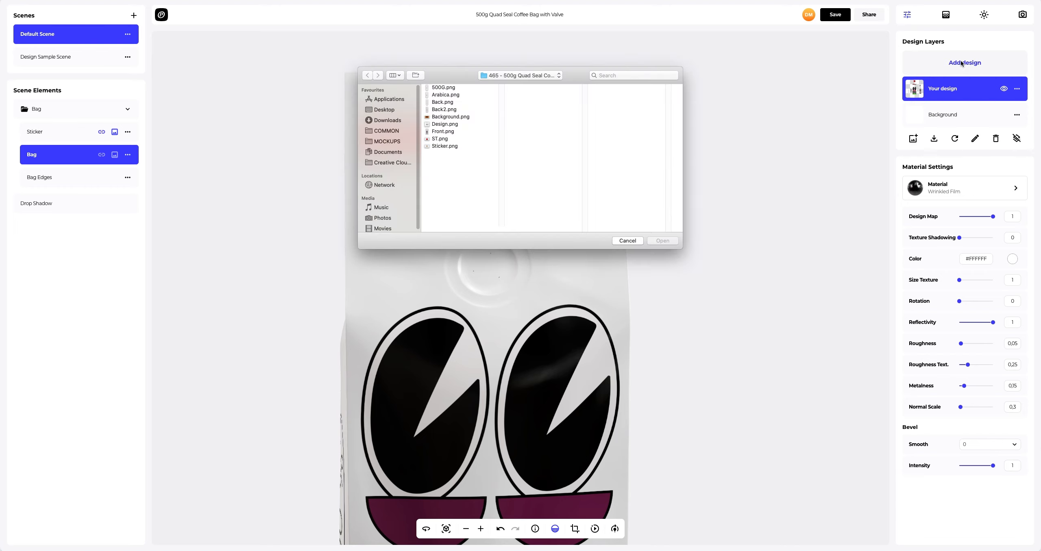
pyautogui.click(450, 146)
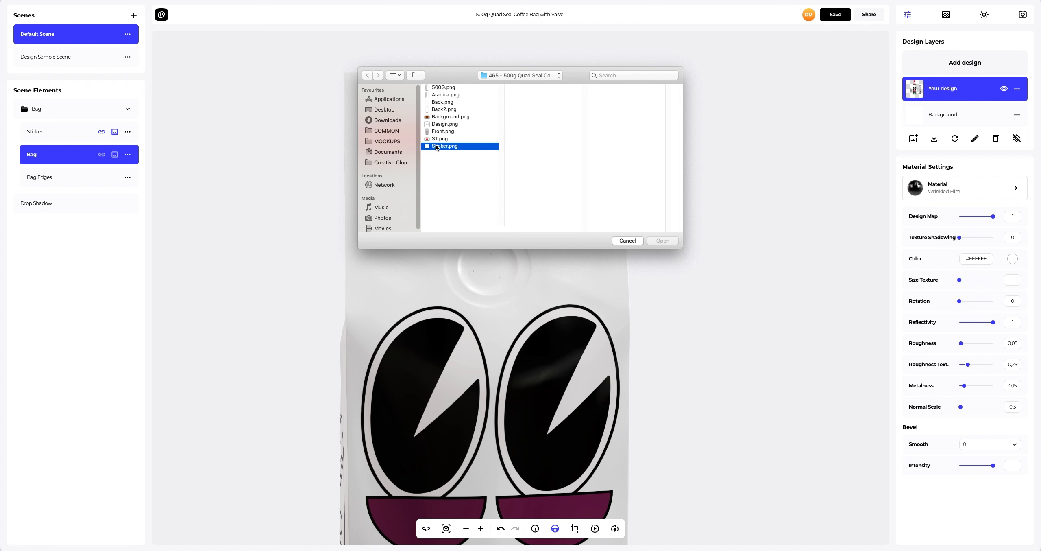
pyautogui.click(662, 241)
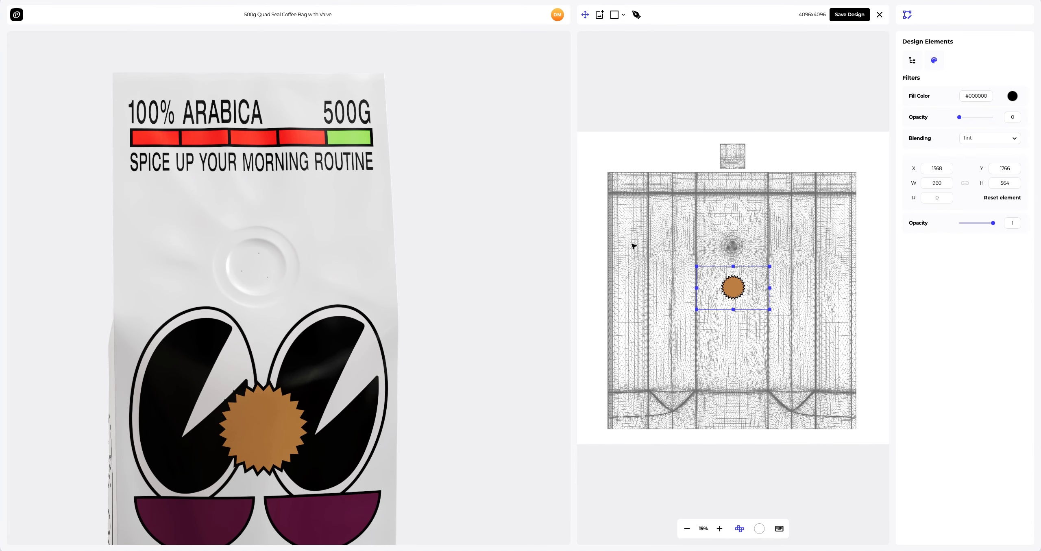
# Centre the round badge over the valve at X 1556, Y 1228, reducing its opacity to 0.43 for alignment and restoring it to 1
pyautogui.scroll(2, 231, 270)
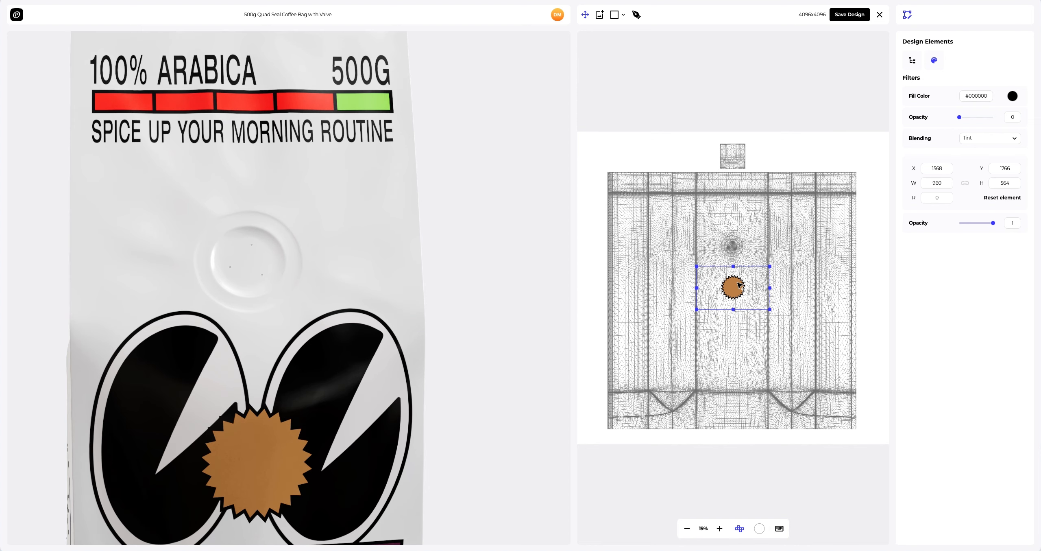
pyautogui.moveTo(740, 286); pyautogui.dragTo(739, 251)
pyautogui.scroll(5, 739, 251)
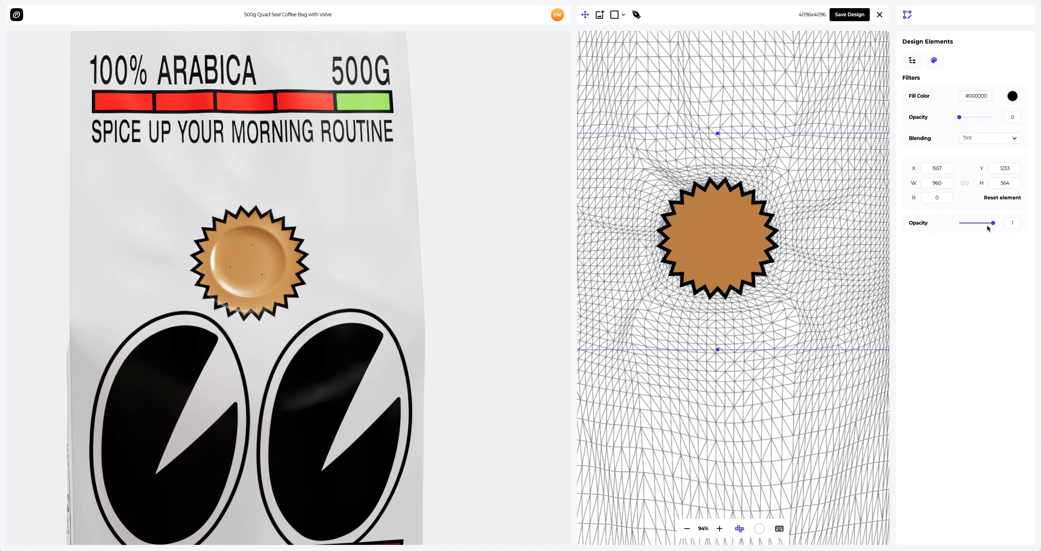
pyautogui.moveTo(994, 224); pyautogui.dragTo(976, 224)
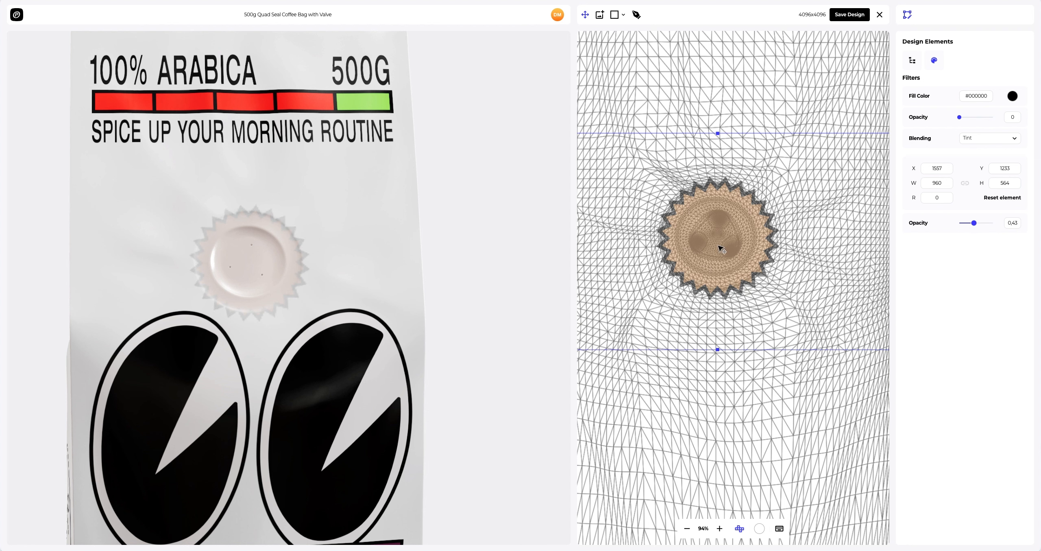
pyautogui.moveTo(721, 248); pyautogui.dragTo(721, 247)
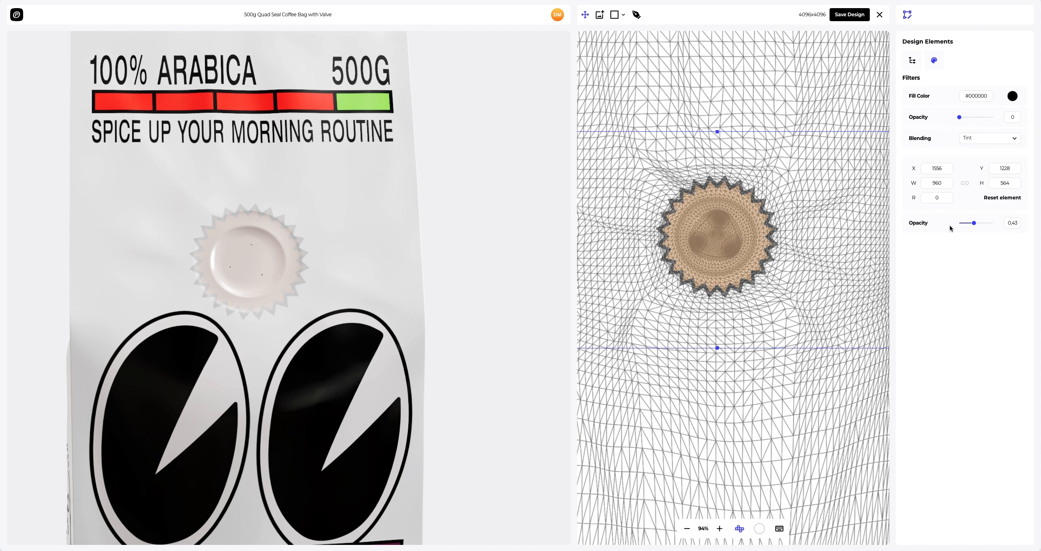
pyautogui.moveTo(975, 224); pyautogui.dragTo(999, 225)
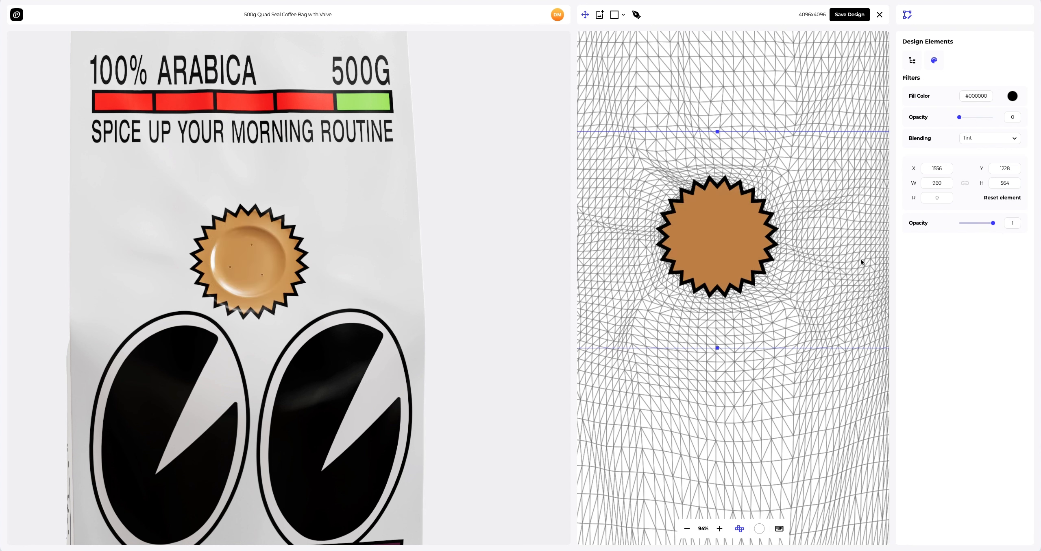
# Check the badge on the whole 3D bag and save the design
pyautogui.moveTo(500, 260); pyautogui.dragTo(252, 270)
pyautogui.scroll(-10, 313, 272)
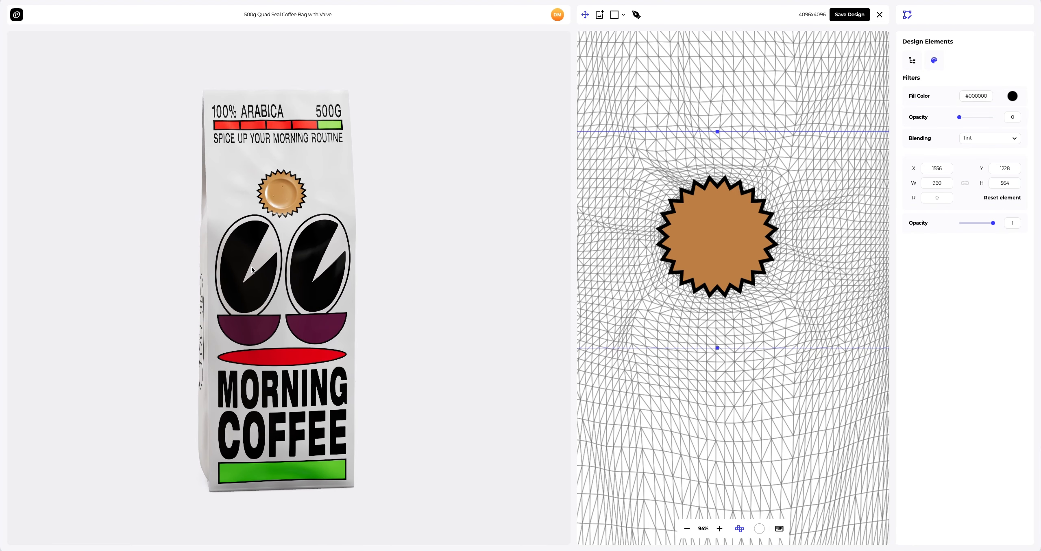
pyautogui.click(837, 19)
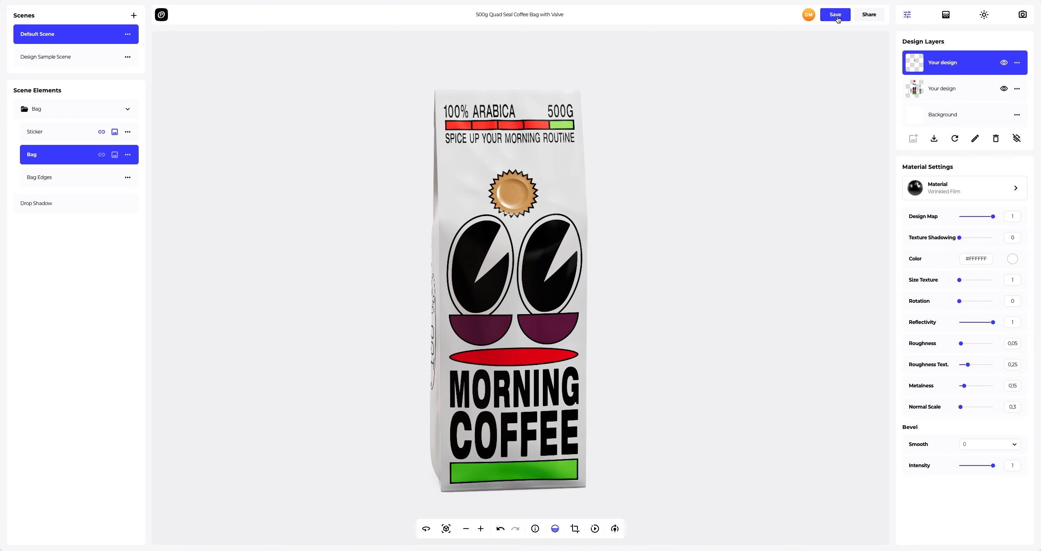
# Try Corrugated Paper and Crumpled Kraft Paper on the bag's Background layer, and settle on the Kraft Paper material
pyautogui.moveTo(693, 235); pyautogui.dragTo(273, 240)
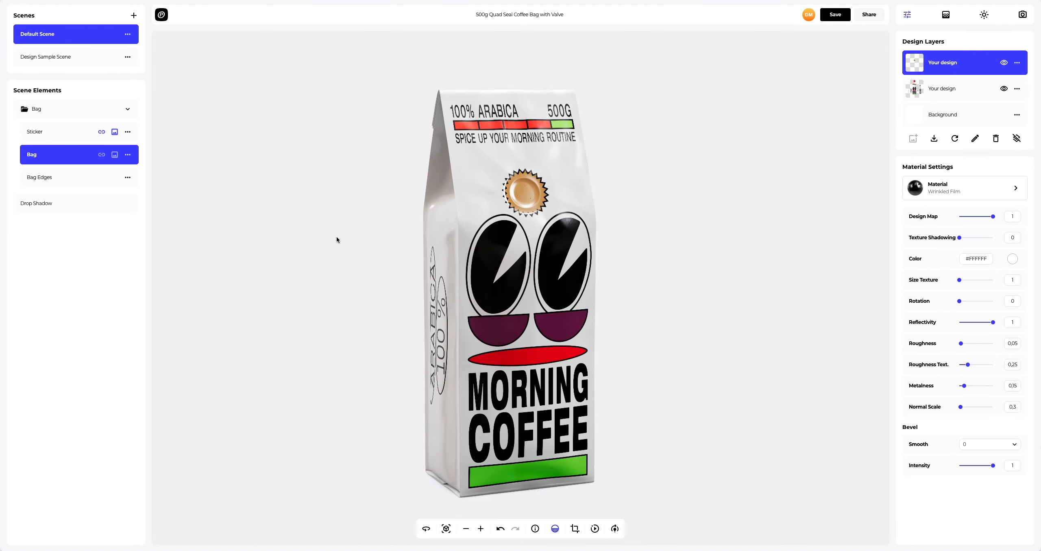
pyautogui.scroll(5, 406, 229)
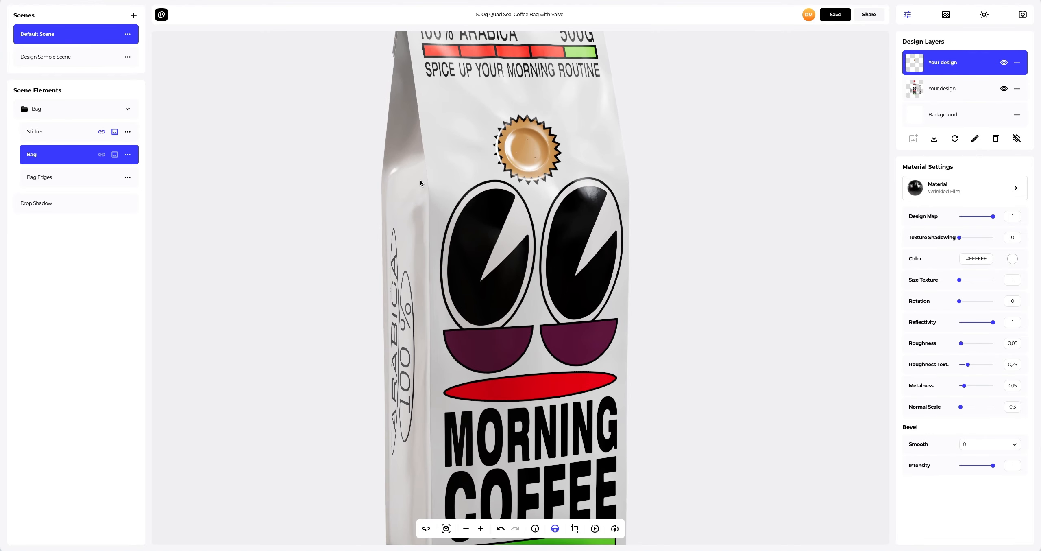
pyautogui.click(957, 118)
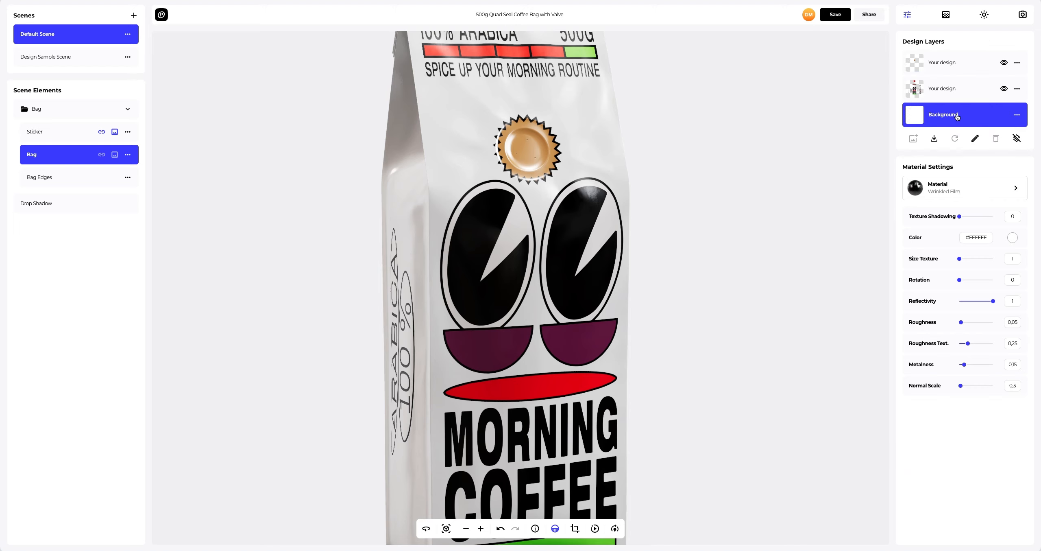
pyautogui.click(956, 191)
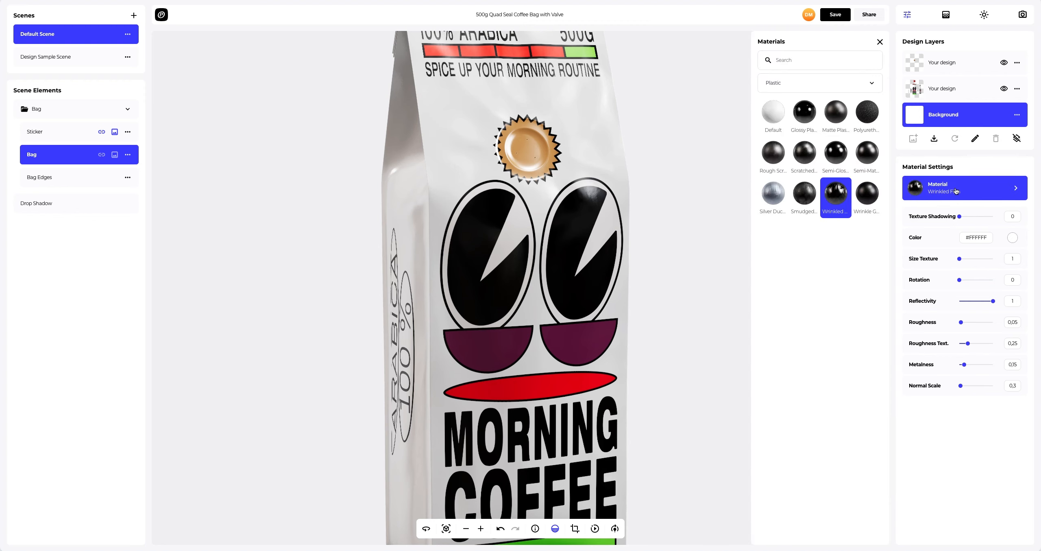
pyautogui.click(793, 84)
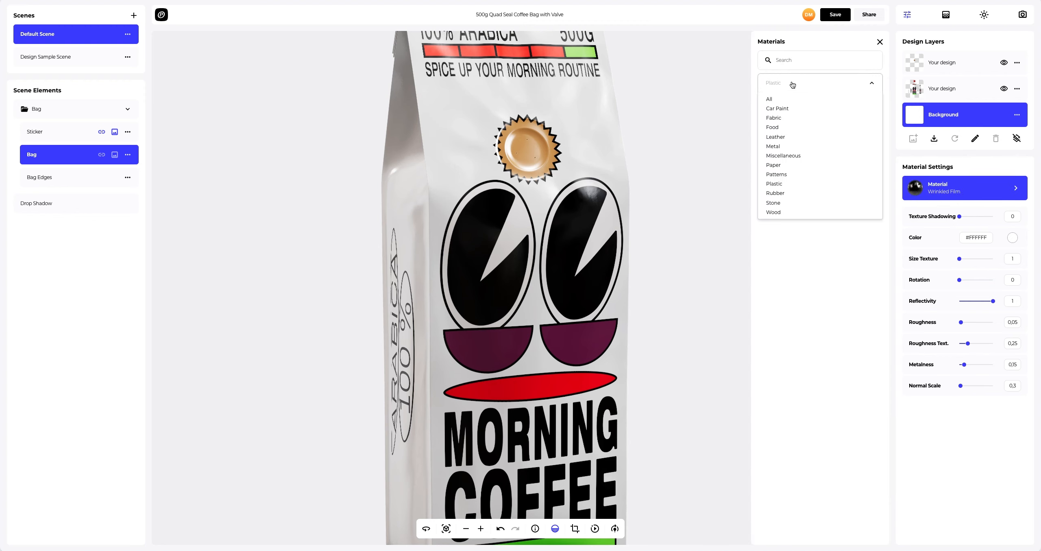
pyautogui.click(770, 165)
pyautogui.click(774, 158)
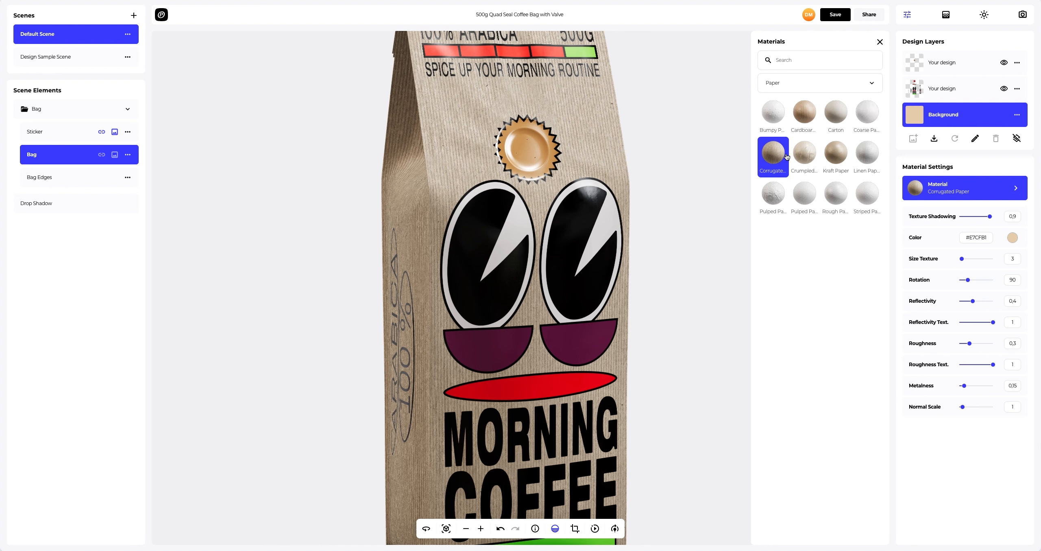
pyautogui.click(803, 157)
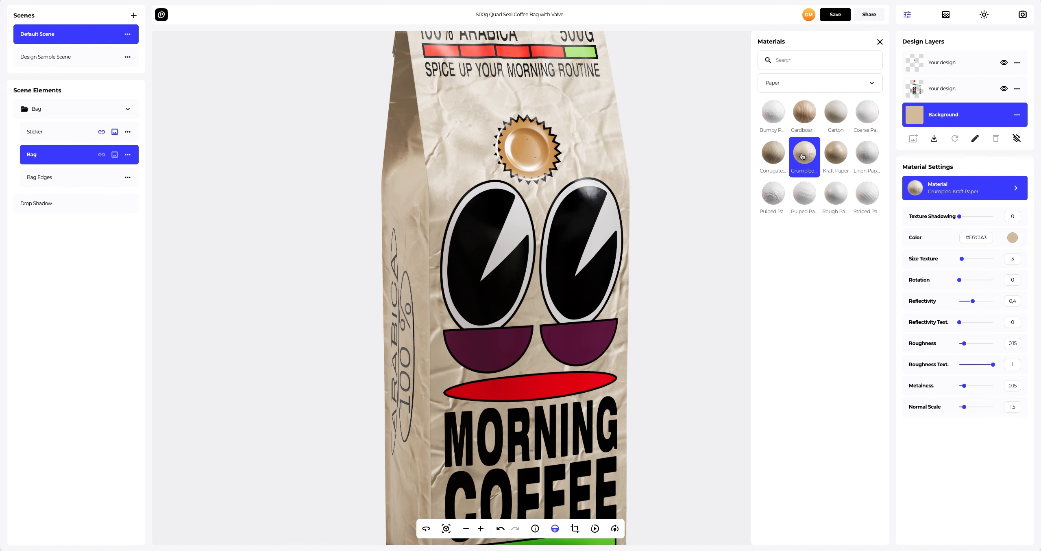
pyautogui.click(839, 155)
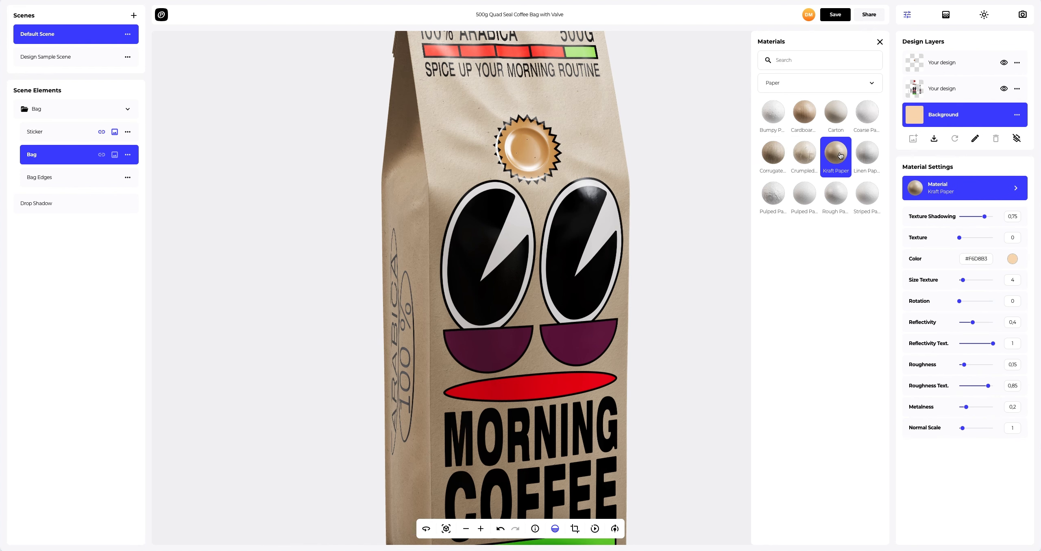
pyautogui.click(880, 42)
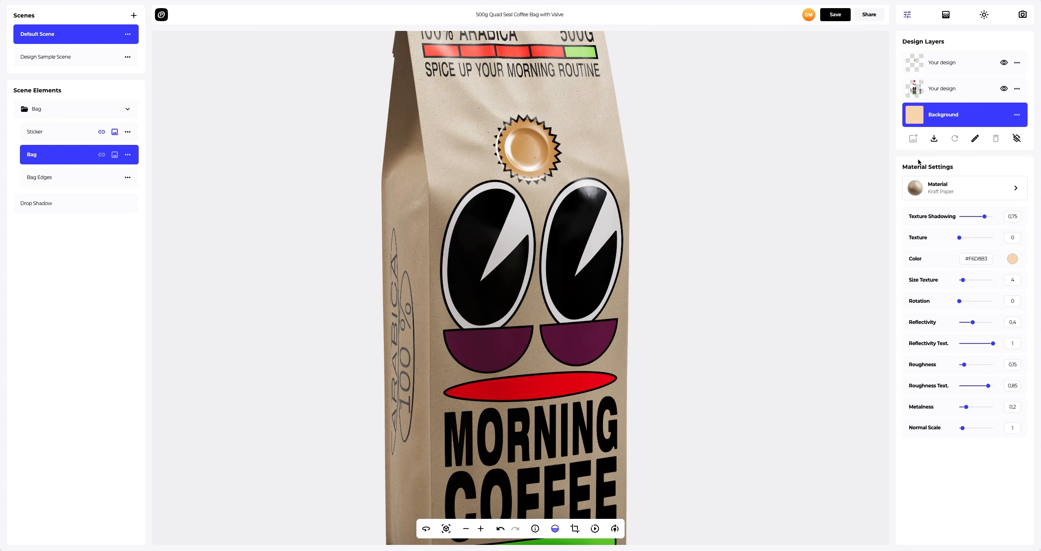
# Set the color of the bag's Background layer to #FFA500
pyautogui.click(1012, 260)
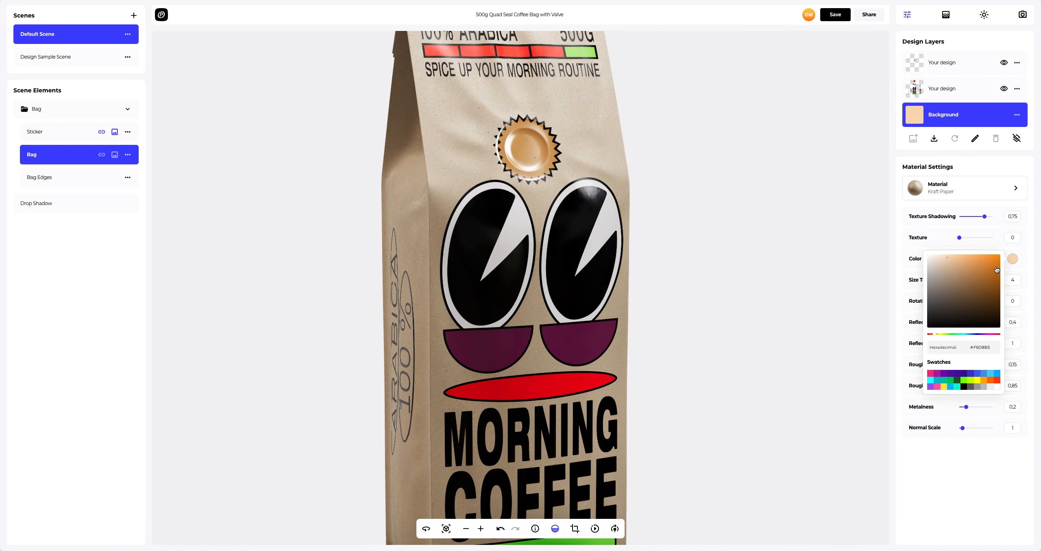
pyautogui.click(970, 267)
pyautogui.moveTo(968, 269); pyautogui.dragTo(970, 289)
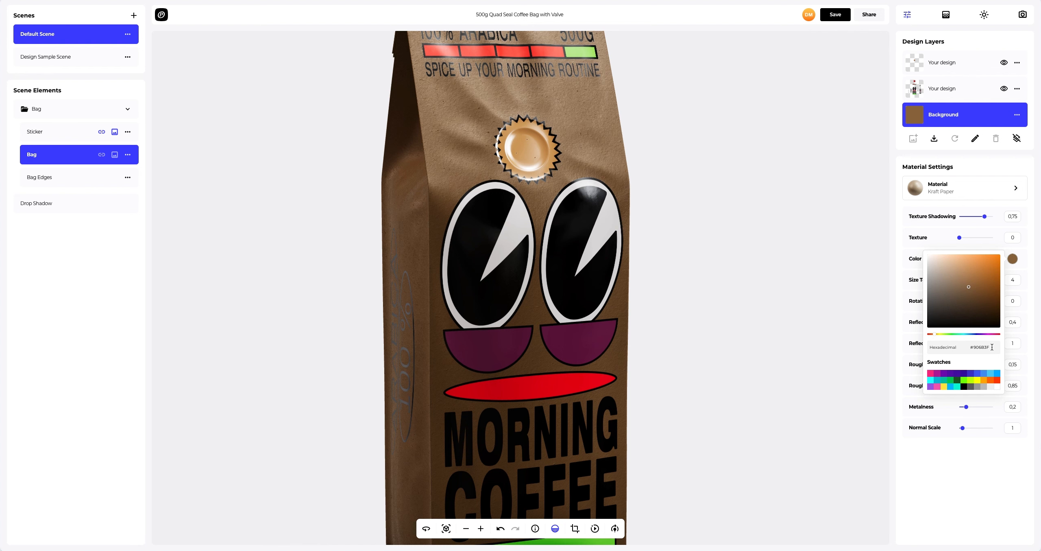
pyautogui.moveTo(993, 347); pyautogui.dragTo(967, 345)
pyautogui.write('FFA500')
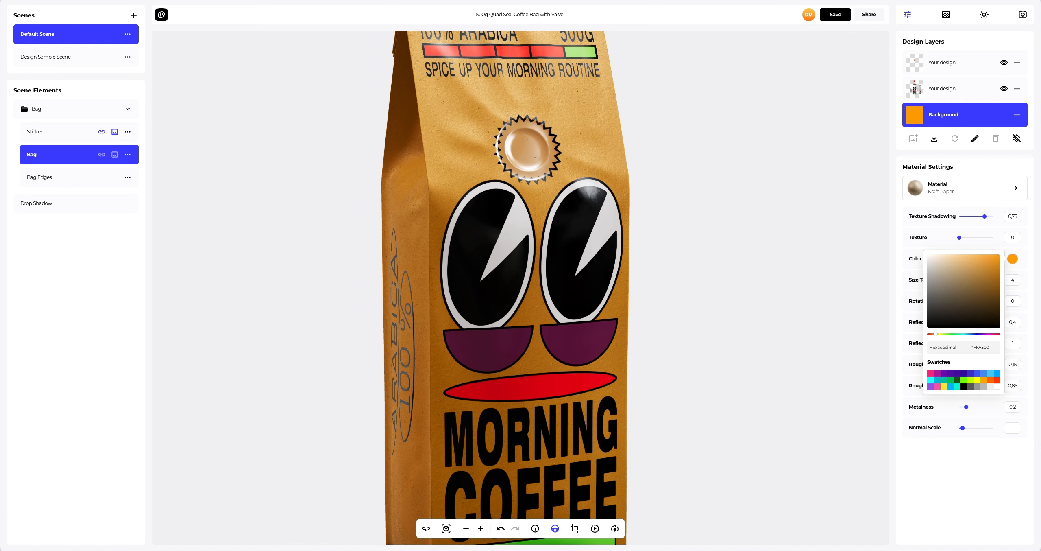
pyautogui.click(900, 348)
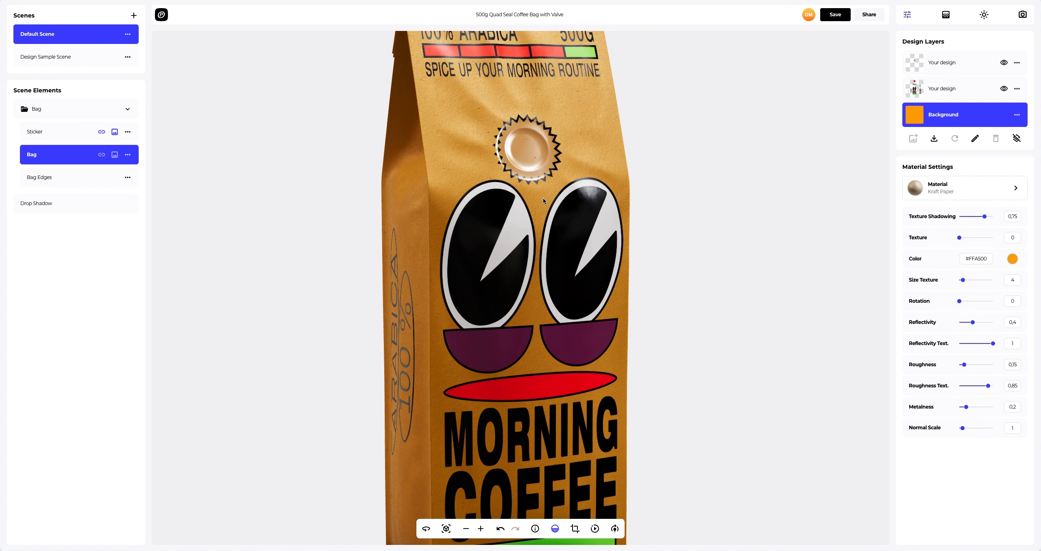
# Set the kraft paper's Texture Shadowing to 0, Size Texture to 8, Reflectivity to 0.65 and Roughness to 0.3
pyautogui.scroll(10, 459, 176)
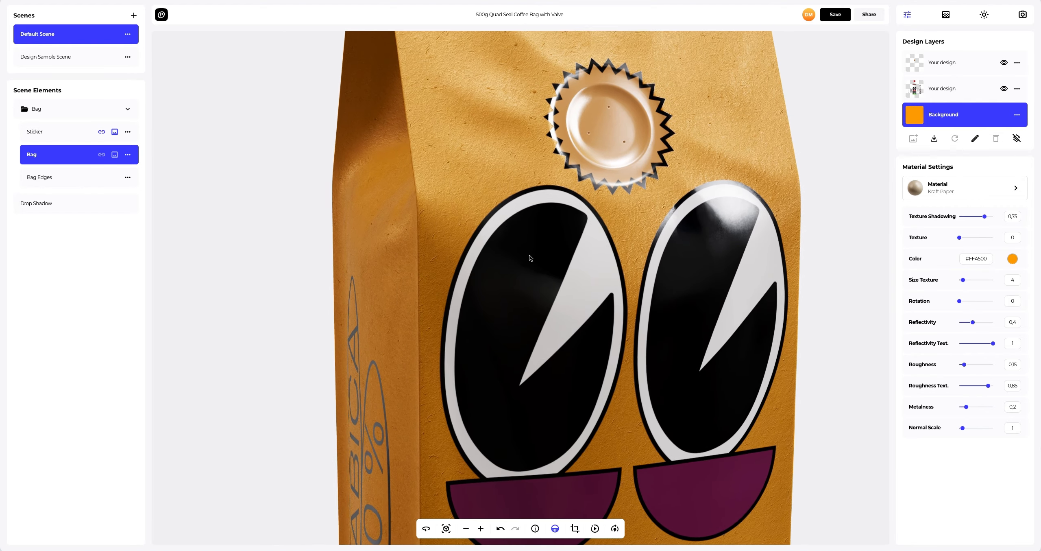
pyautogui.moveTo(531, 258); pyautogui.dragTo(537, 306, button='right')
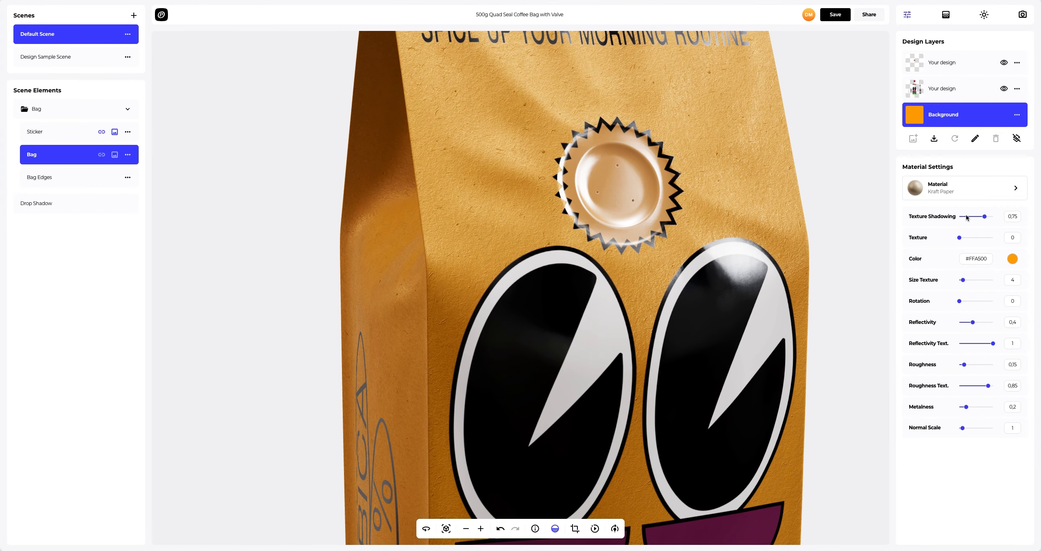
pyautogui.moveTo(987, 219); pyautogui.dragTo(936, 218)
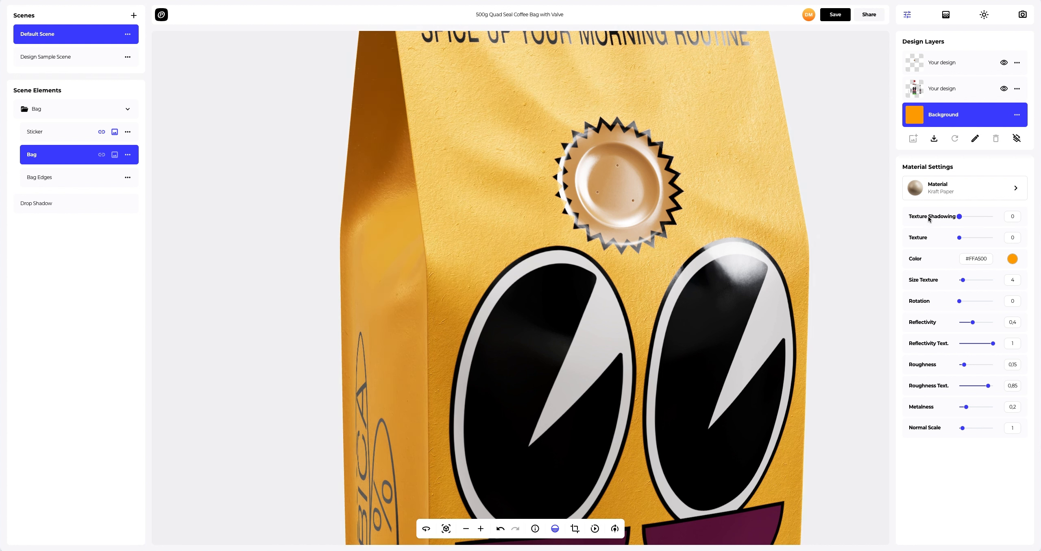
pyautogui.moveTo(964, 280); pyautogui.dragTo(968, 283)
pyautogui.moveTo(975, 324); pyautogui.dragTo(982, 324)
pyautogui.moveTo(965, 364); pyautogui.dragTo(971, 368)
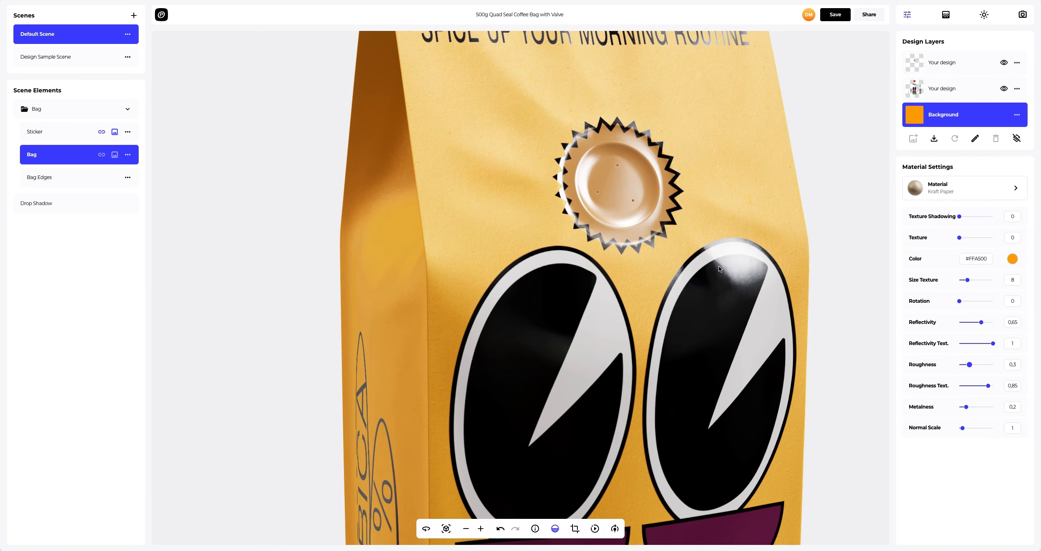
# Change the material of the Bag Edges element to the Steel Glossy metal
pyautogui.scroll(-6, 719, 265)
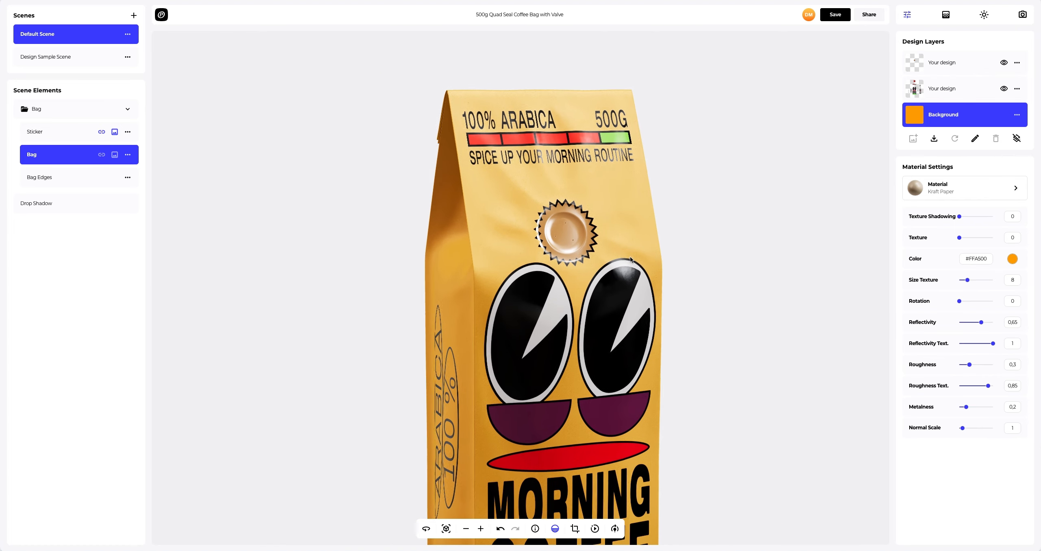
pyautogui.moveTo(477, 237); pyautogui.dragTo(528, 232)
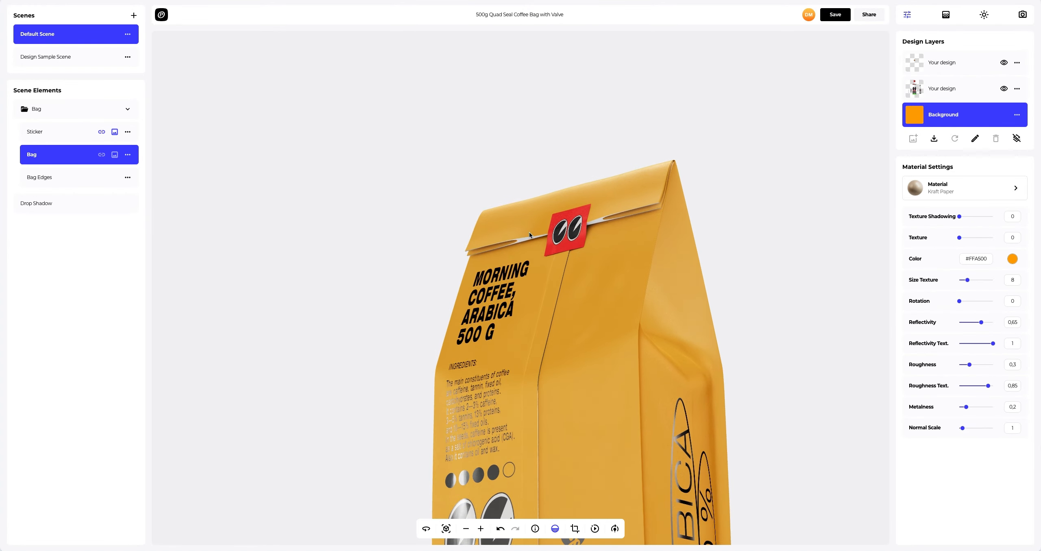
pyautogui.scroll(5, 529, 232)
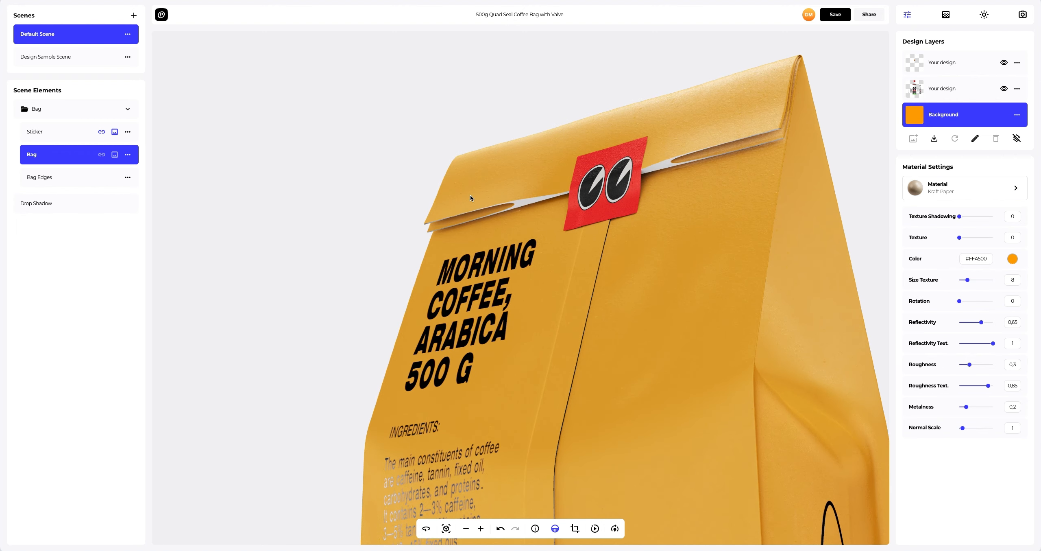
pyautogui.click(44, 178)
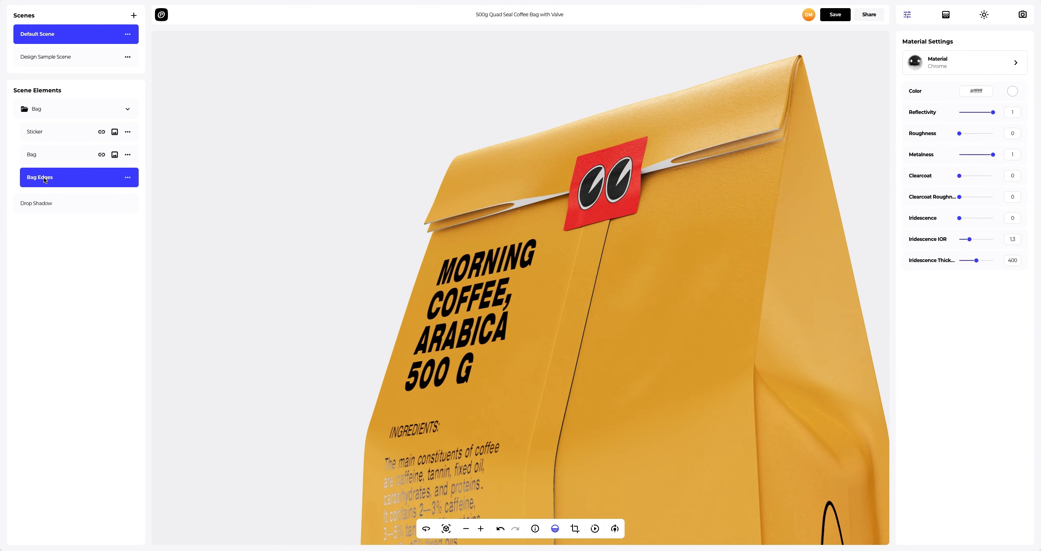
pyautogui.click(937, 66)
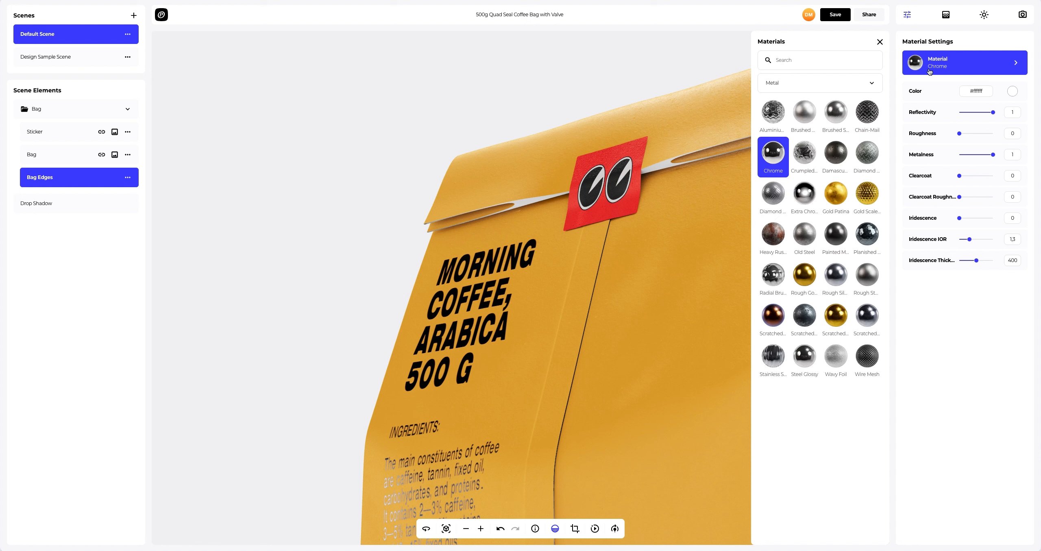
pyautogui.click(805, 365)
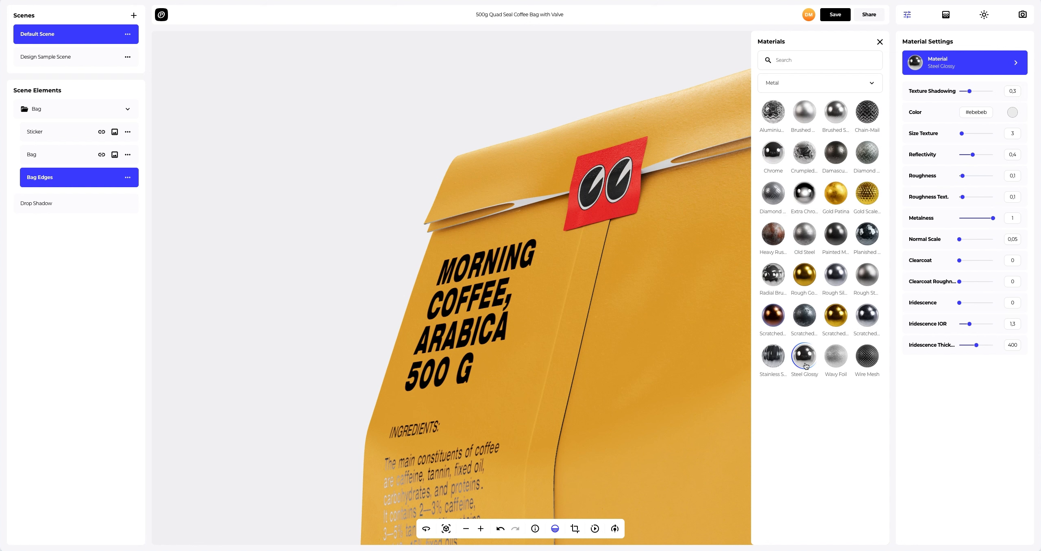
pyautogui.click(879, 41)
# Set the color of the Bag Edges to the green #75FF02 and check it on the whole bag
pyautogui.click(1013, 113)
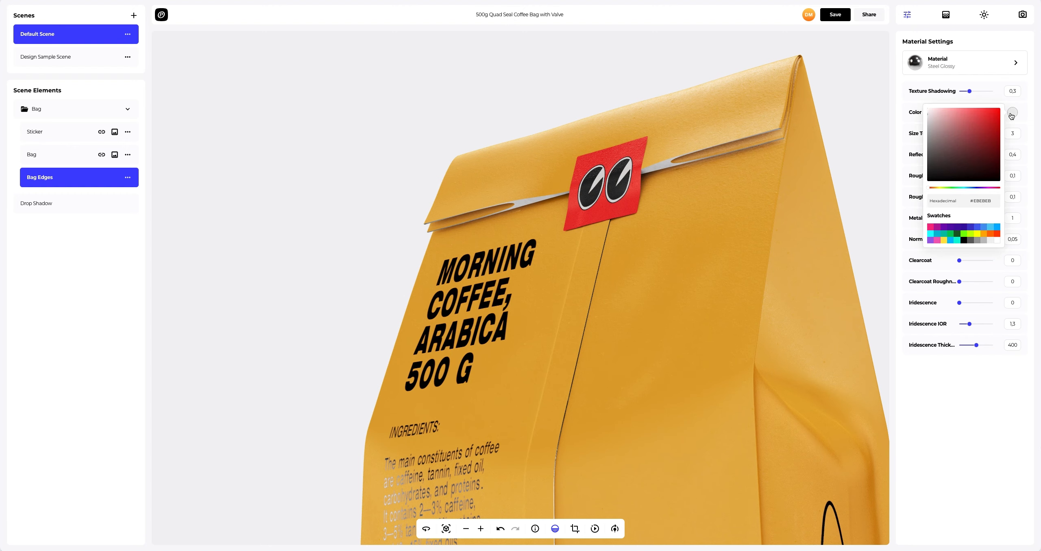
pyautogui.click(965, 235)
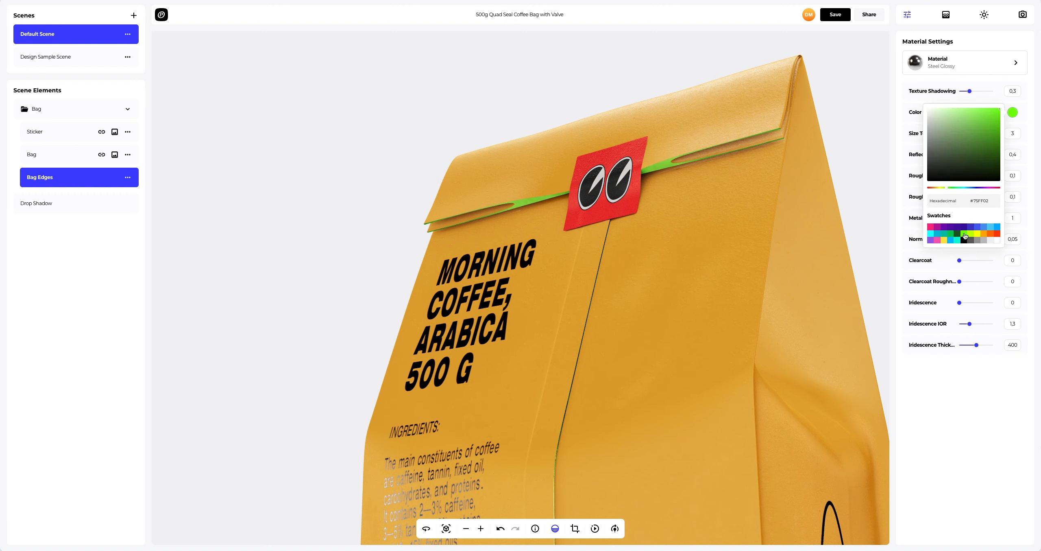
pyautogui.click(896, 232)
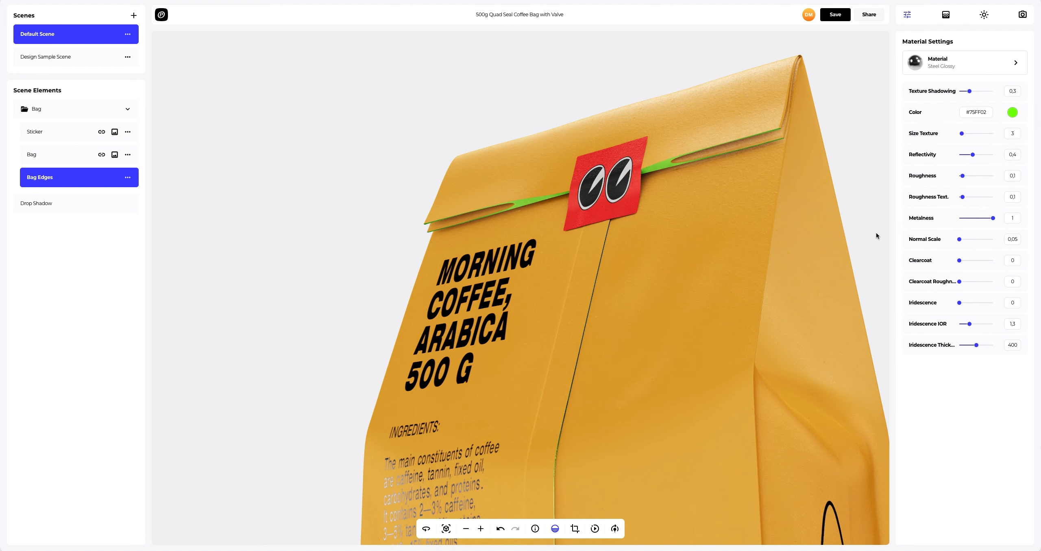
pyautogui.moveTo(877, 233); pyautogui.dragTo(593, 229)
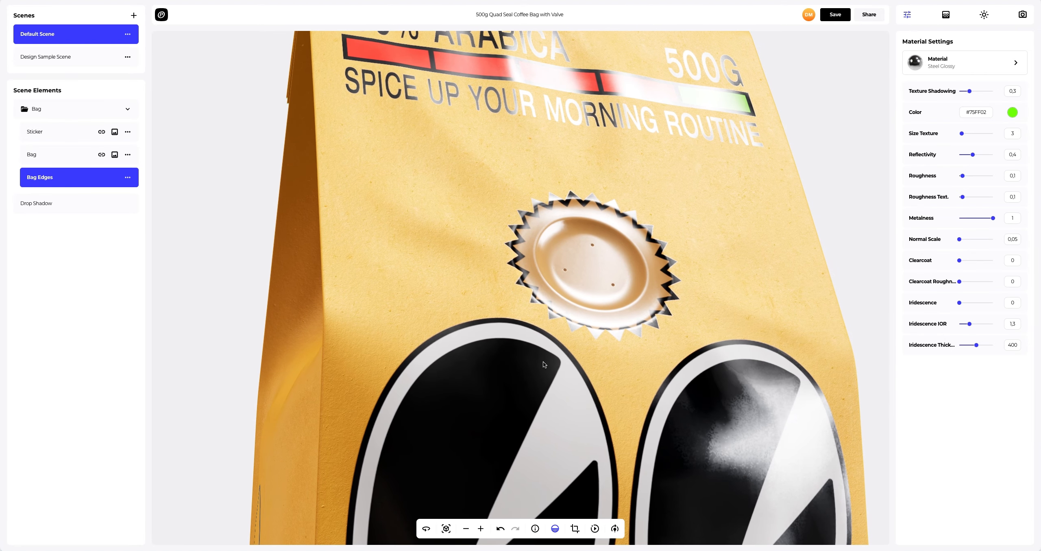
pyautogui.click(446, 529)
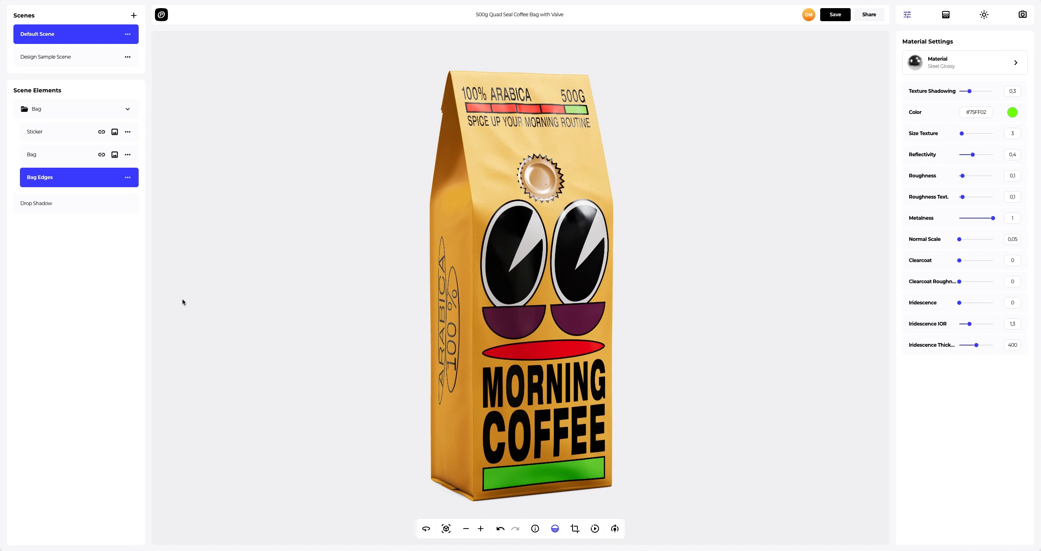
# Change the material of the bag's main artwork layer to Semi-Gloss Plastic
pyautogui.click(41, 155)
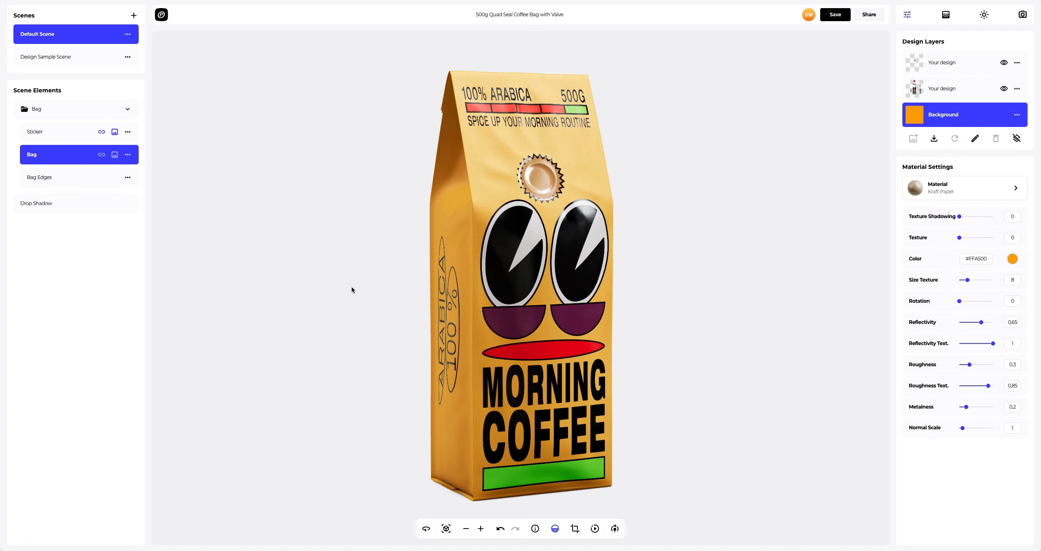
pyautogui.scroll(10, 502, 318)
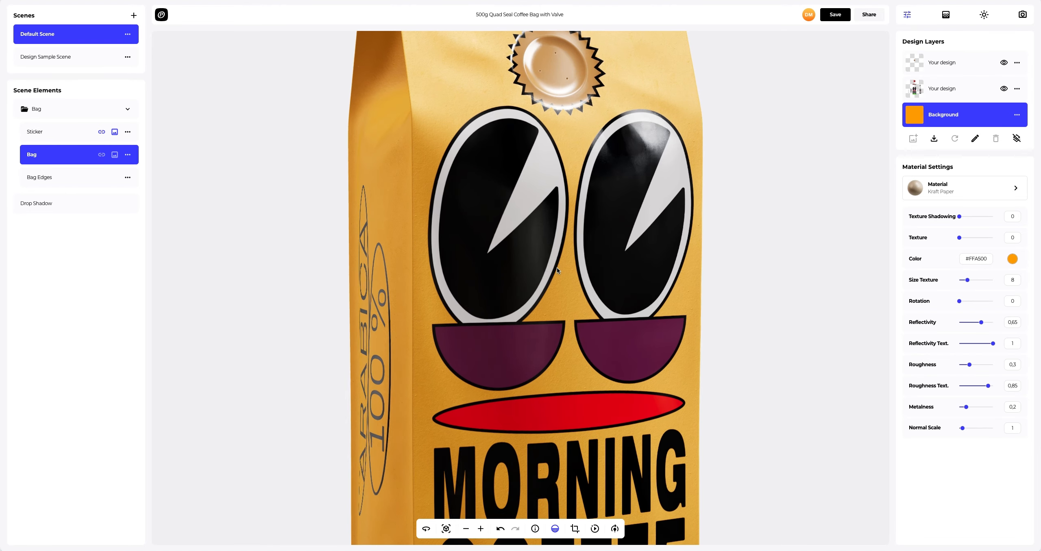
pyautogui.moveTo(557, 267); pyautogui.dragTo(577, 302)
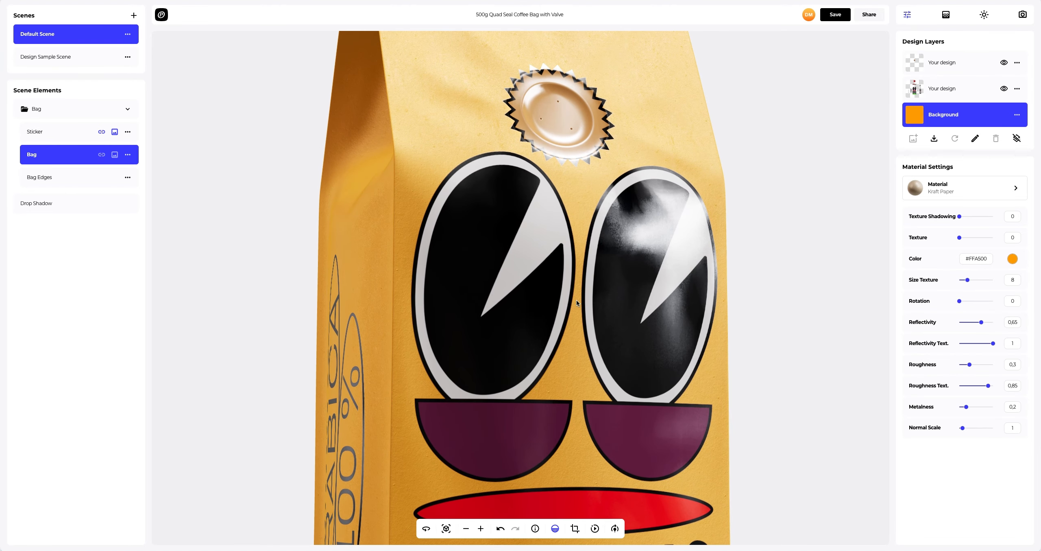
pyautogui.click(954, 89)
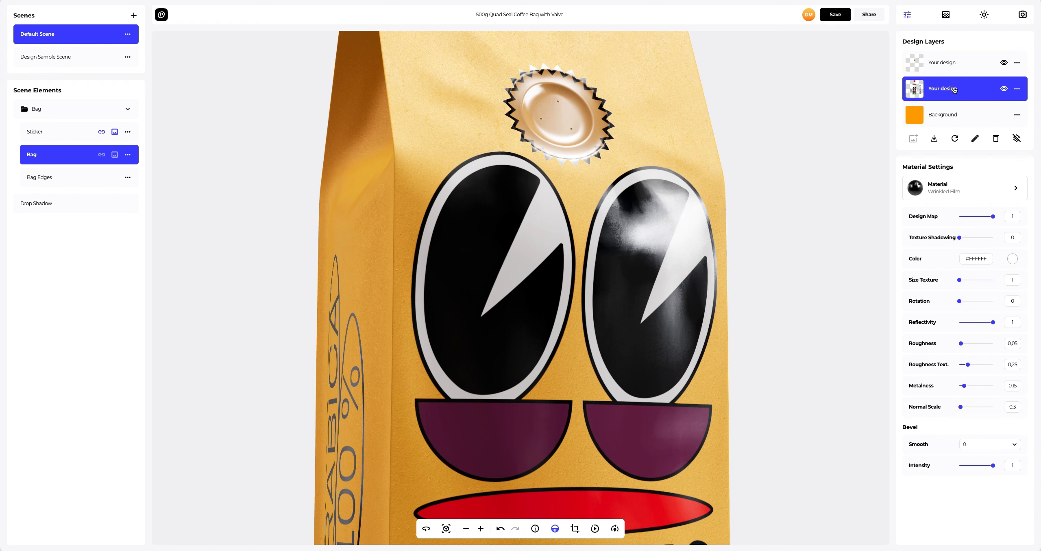
pyautogui.click(950, 188)
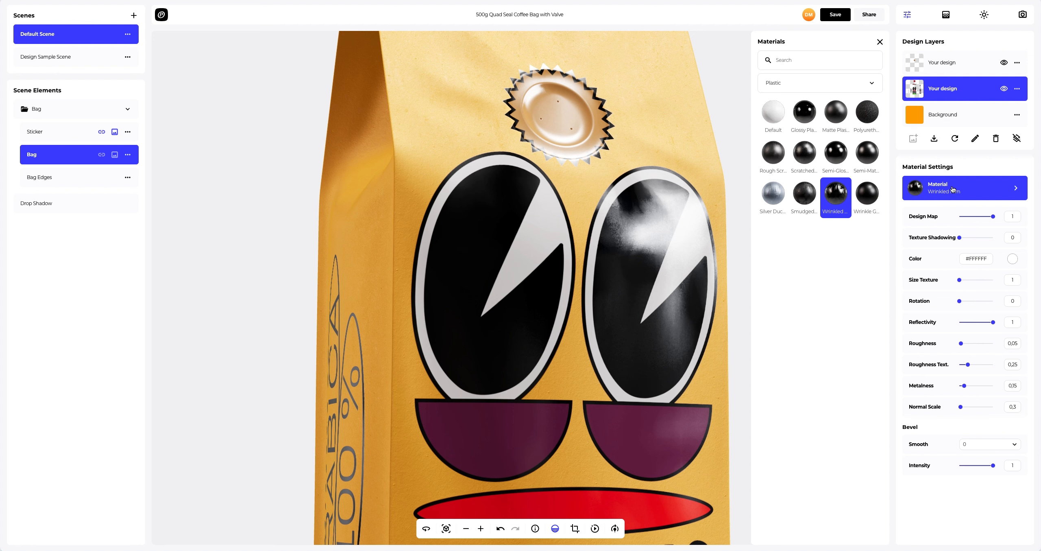
pyautogui.click(841, 153)
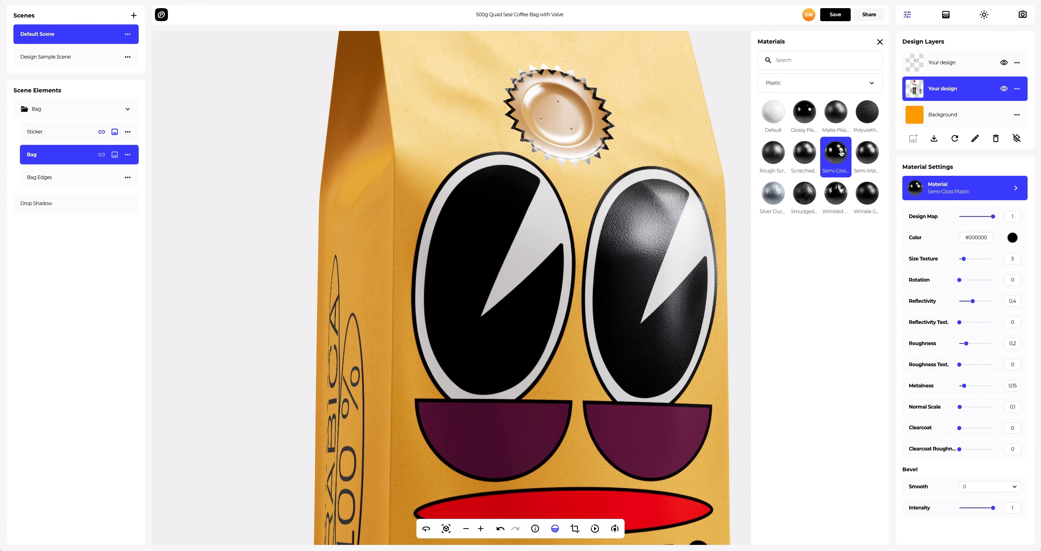
pyautogui.click(880, 43)
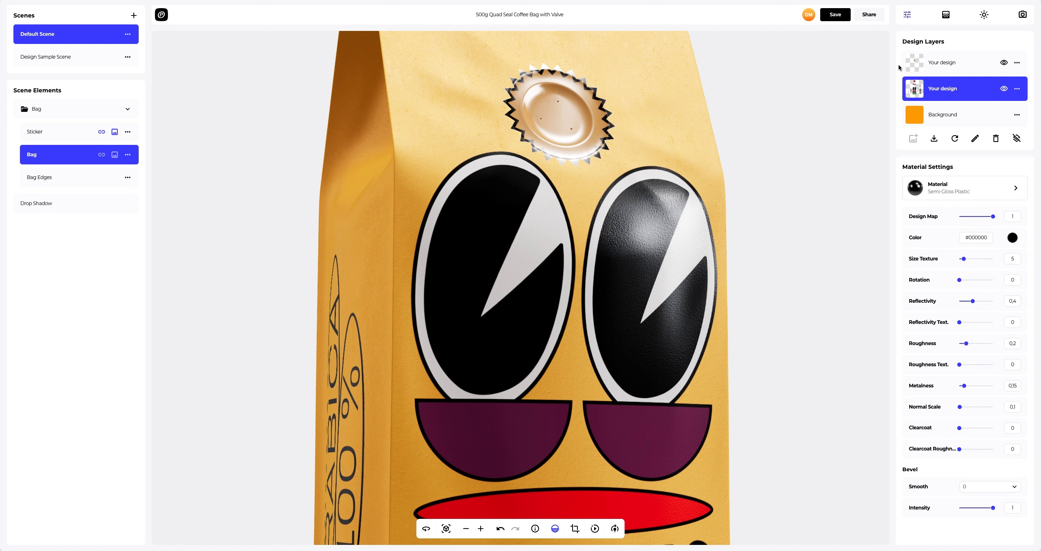
# Set the main artwork layer's Size Texture to 19.5 and its Reflectivity to 0.2
pyautogui.moveTo(964, 259); pyautogui.dragTo(982, 259)
pyautogui.moveTo(974, 302); pyautogui.dragTo(968, 301)
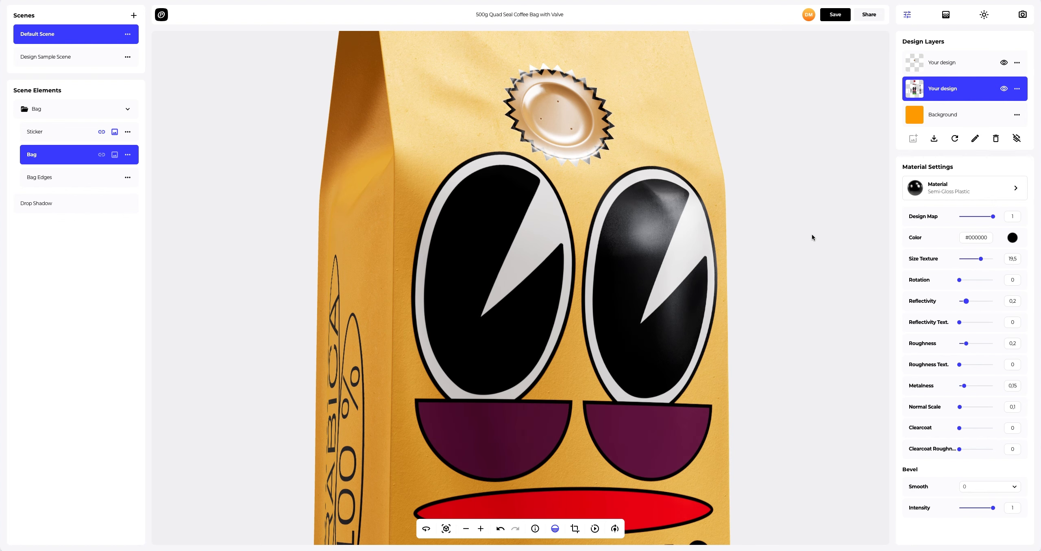
pyautogui.moveTo(631, 171); pyautogui.dragTo(605, 170)
# Change the material of the valve badge's design layer to Silver Duct Tape
pyautogui.scroll(5, 604, 171)
pyautogui.moveTo(579, 158); pyautogui.dragTo(576, 285, button='right')
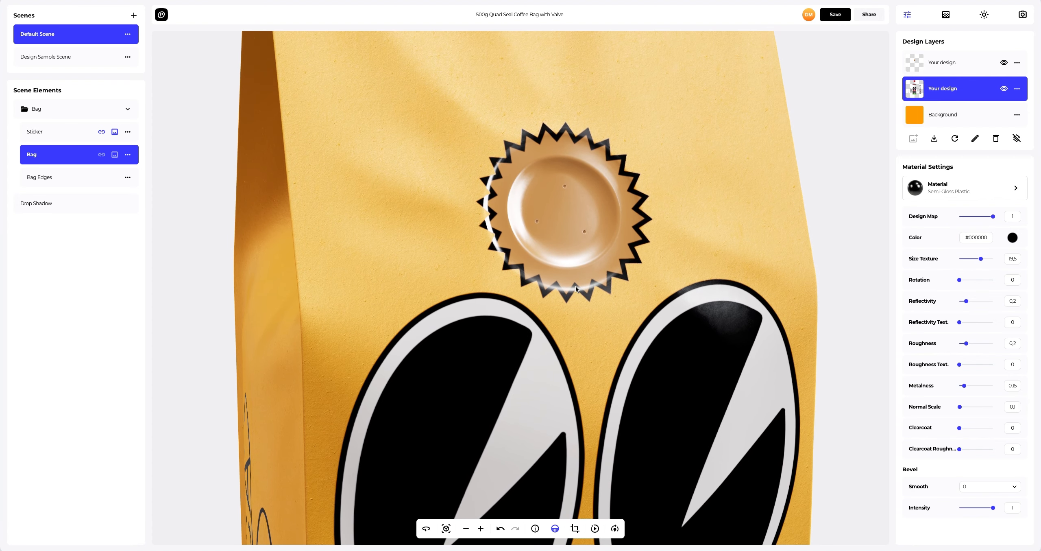
pyautogui.click(955, 62)
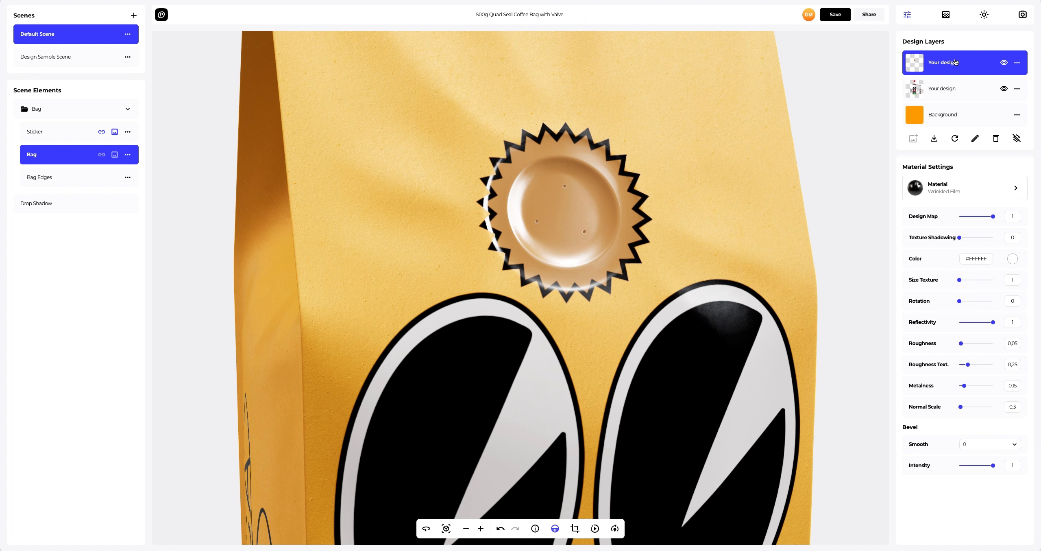
pyautogui.click(957, 188)
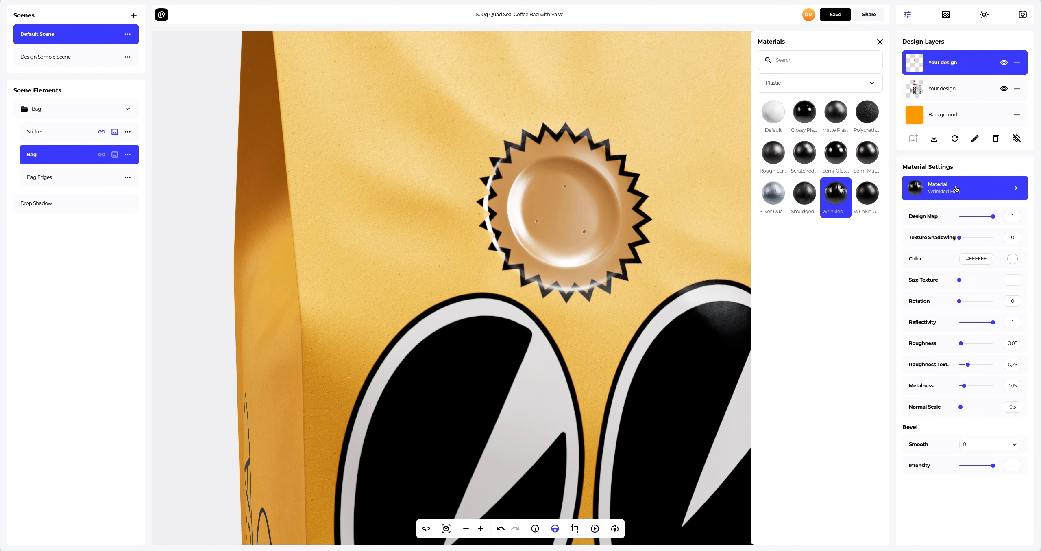
pyautogui.click(774, 193)
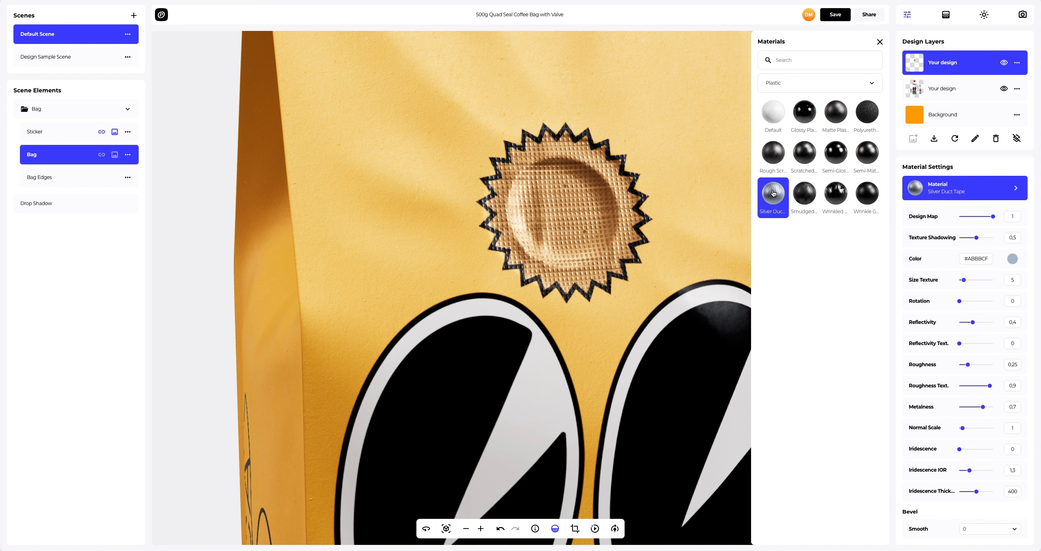
pyautogui.click(880, 42)
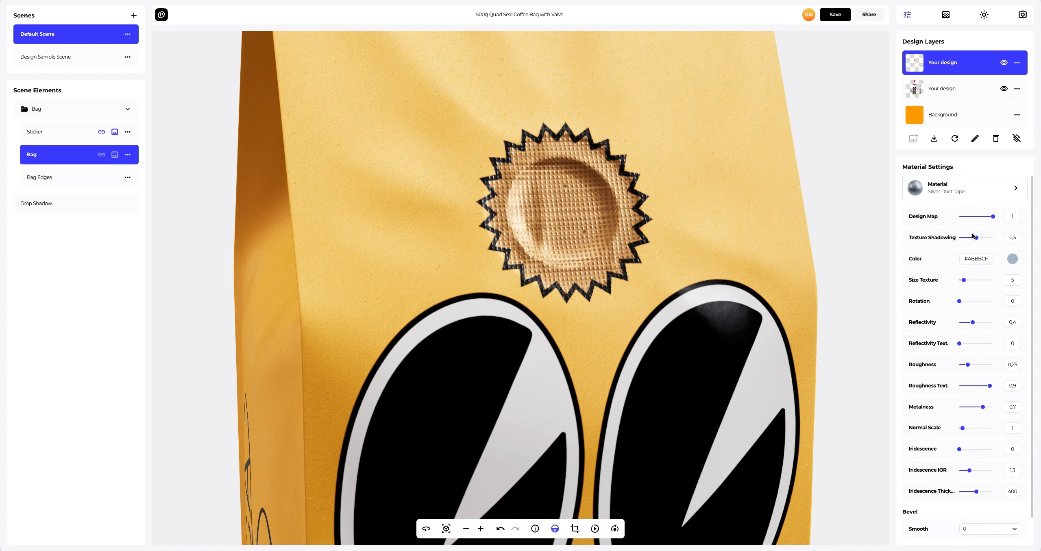
# Set the badge material's Texture Shadowing to 0, Size Texture 8.3, Reflectivity 1, Roughness Texture 0.15, Metalness 0.65 and Normal Scale 4.35
pyautogui.moveTo(976, 237); pyautogui.dragTo(956, 240)
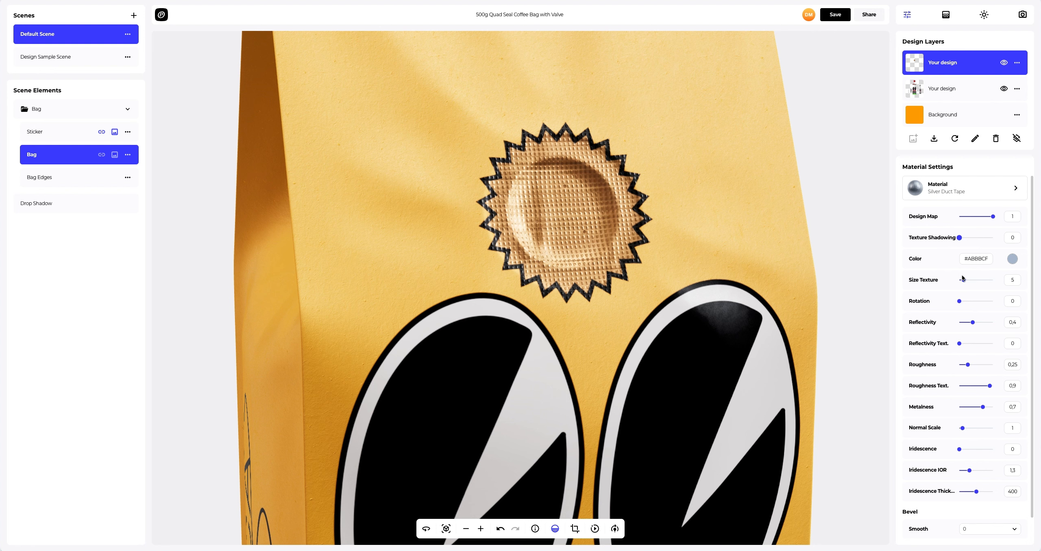
pyautogui.moveTo(964, 280); pyautogui.dragTo(969, 281)
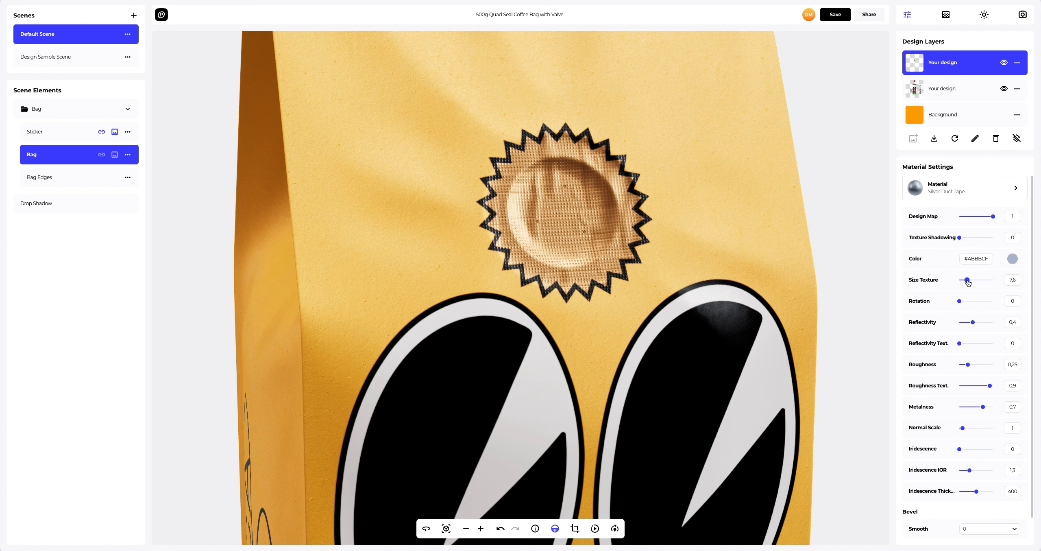
pyautogui.moveTo(973, 322); pyautogui.dragTo(993, 322)
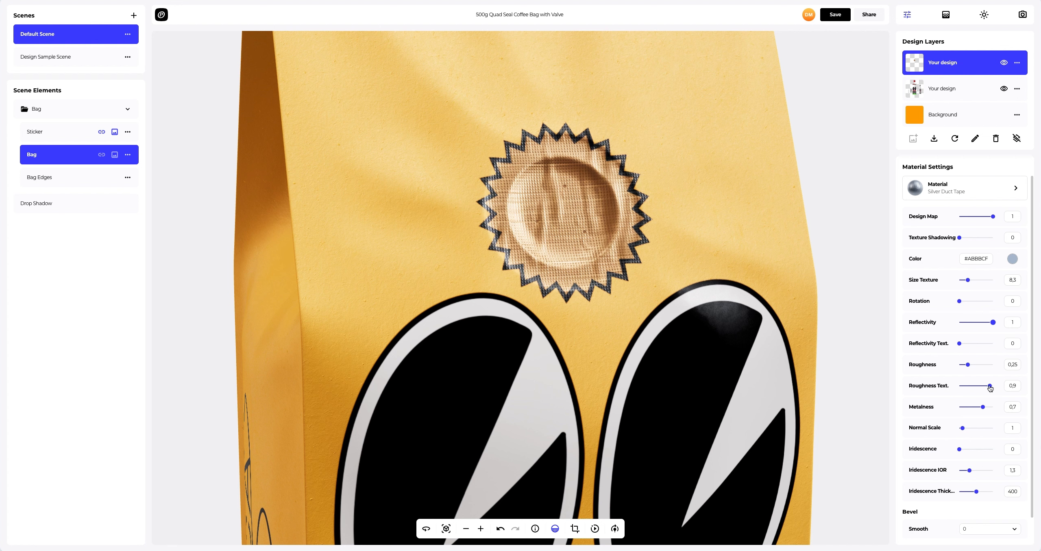
pyautogui.moveTo(990, 387); pyautogui.dragTo(976, 430)
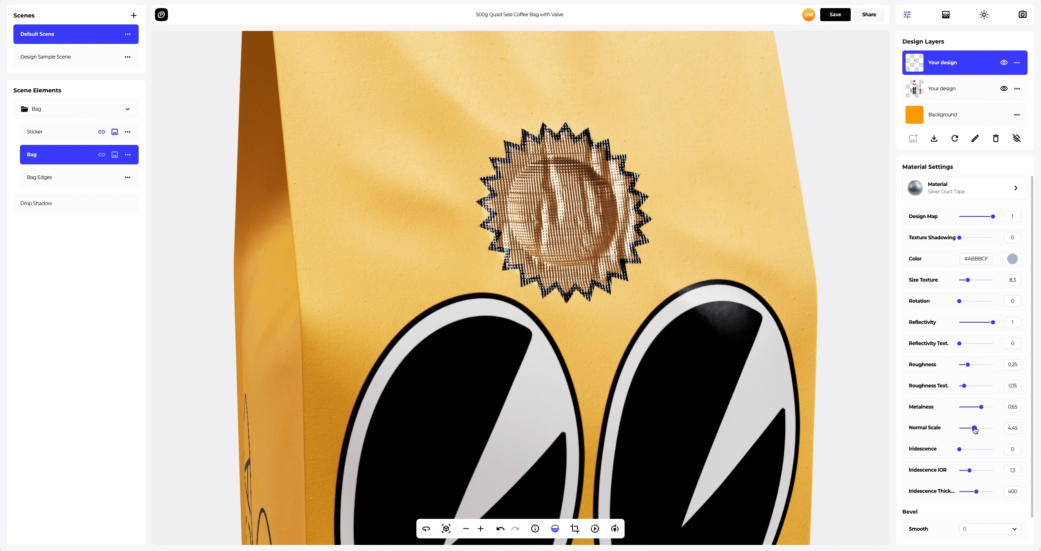
pyautogui.moveTo(687, 279); pyautogui.dragTo(717, 278)
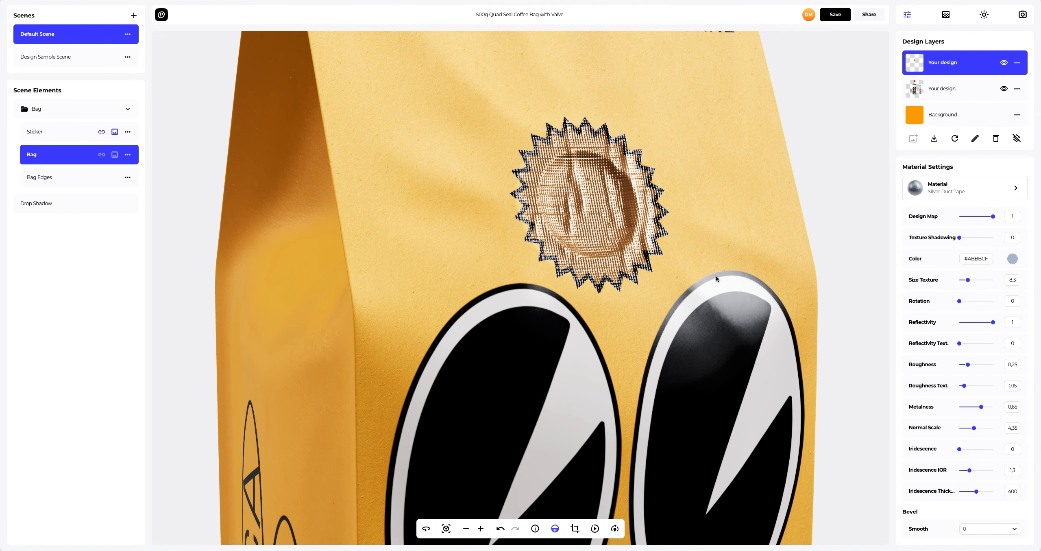
# Set the badge layer's Bevel to Smooth 1 and Intensity 0.3, and check the badge on the whole bag
pyautogui.scroll(-1, 922, 350)
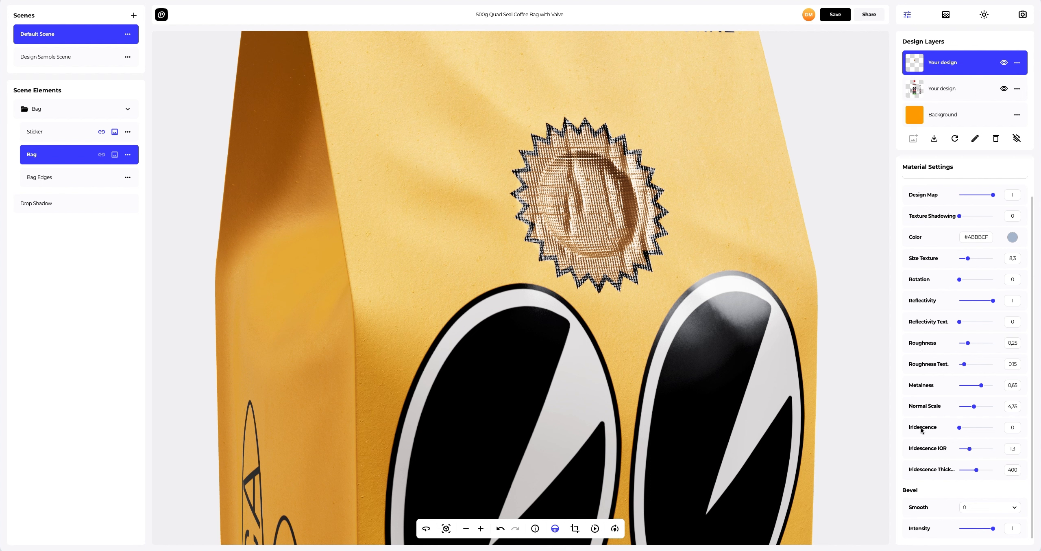
pyautogui.click(1008, 507)
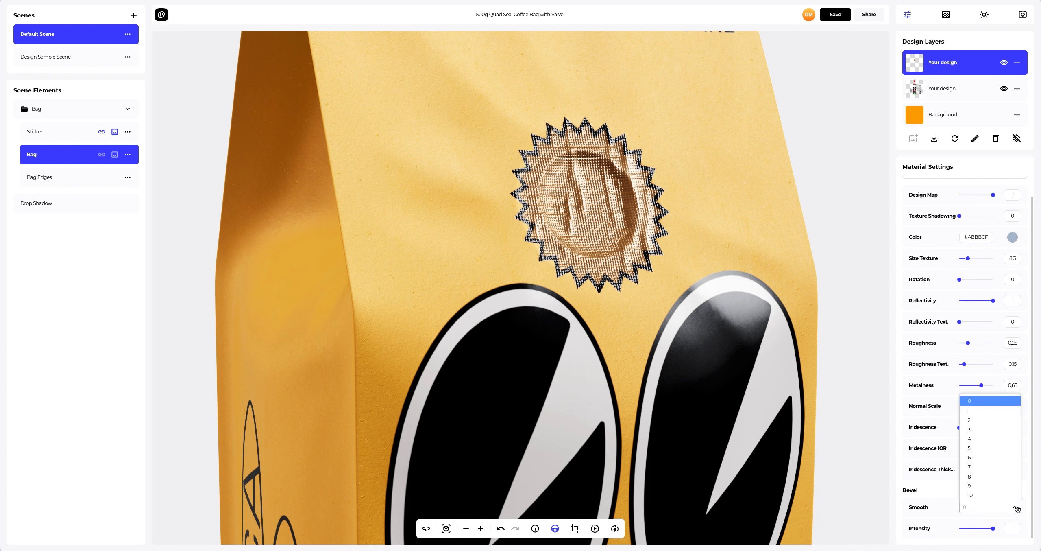
pyautogui.click(980, 411)
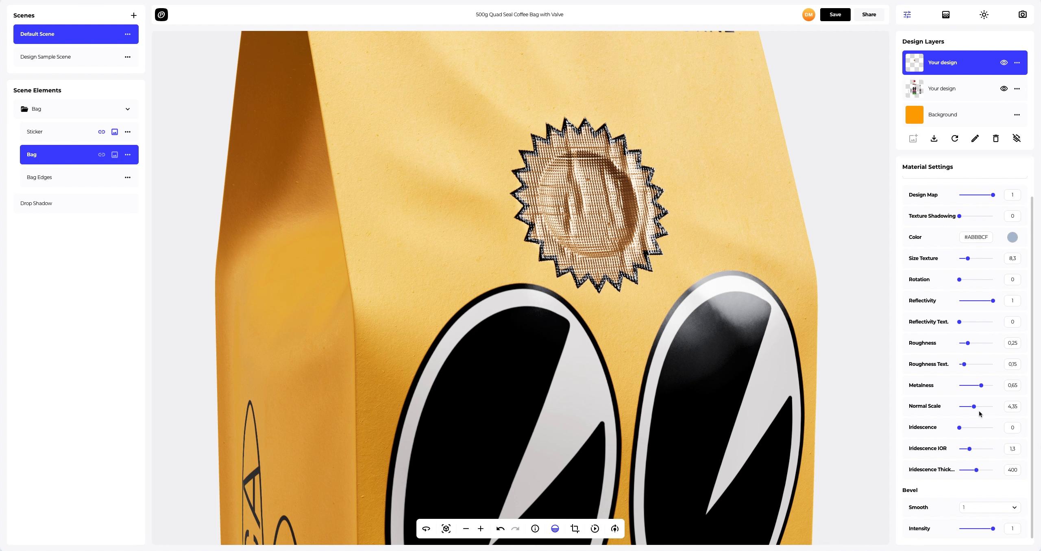
pyautogui.moveTo(993, 528); pyautogui.dragTo(982, 529)
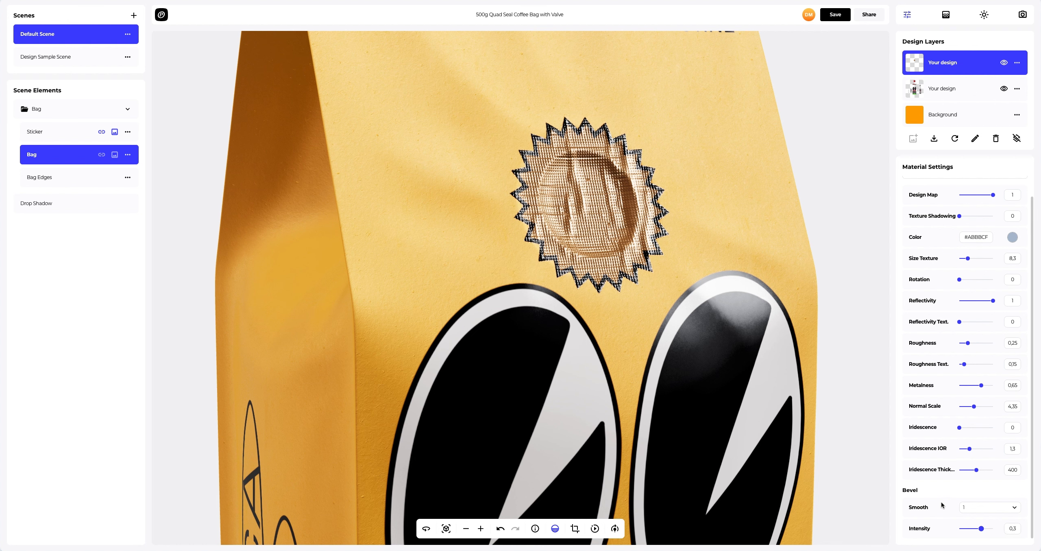
pyautogui.moveTo(680, 316); pyautogui.dragTo(635, 316)
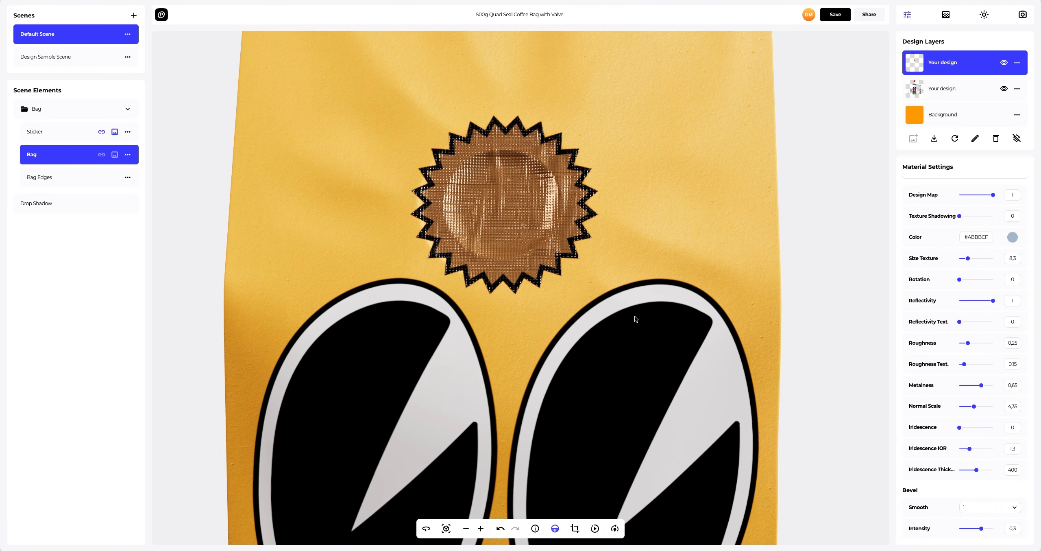
pyautogui.click(447, 528)
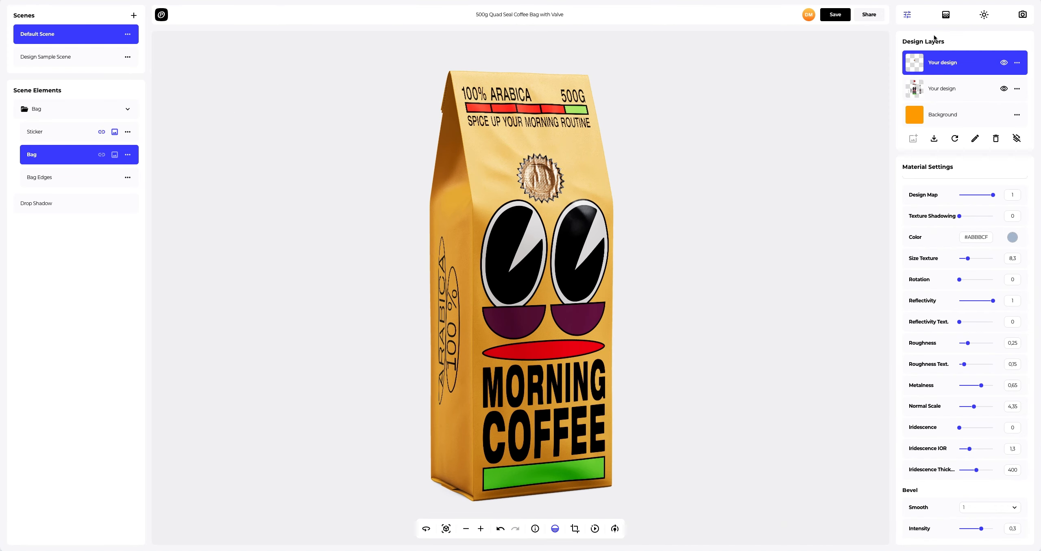
# Try a solid scene background in the orange swatch, darkened to brown #795006
pyautogui.click(946, 15)
pyautogui.moveTo(953, 118); pyautogui.dragTo(970, 152)
pyautogui.click(999, 259)
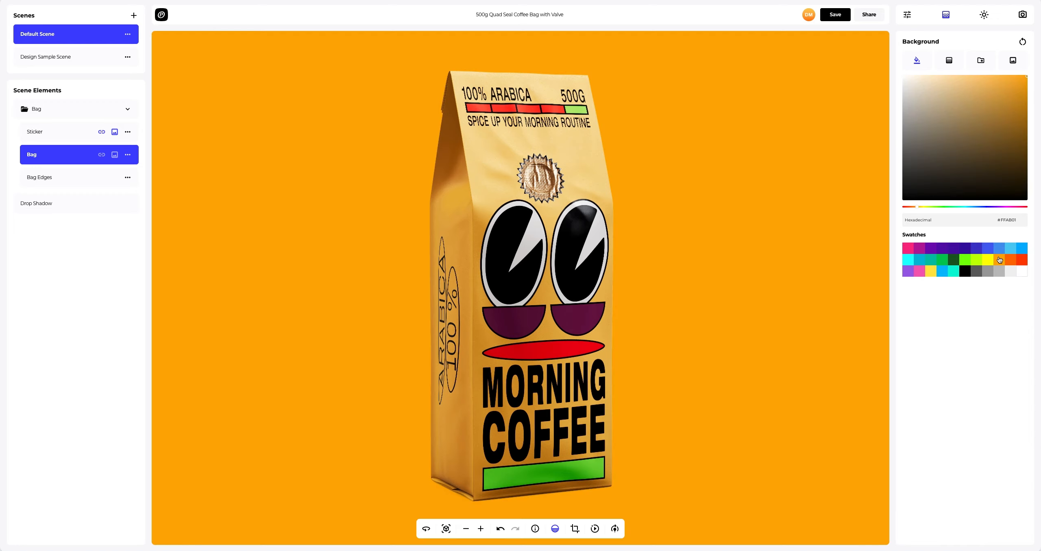
pyautogui.moveTo(997, 116); pyautogui.dragTo(1021, 140)
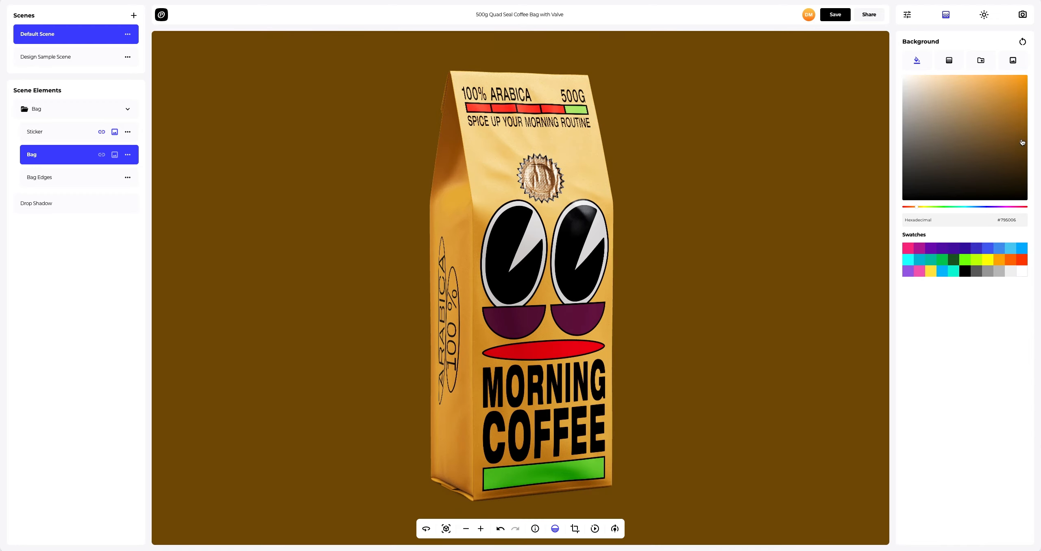
# Try a gradient scene background with Color A #FFAB01 and Color B #000000, and switch its type to Radial
pyautogui.click(952, 66)
pyautogui.click(1013, 105)
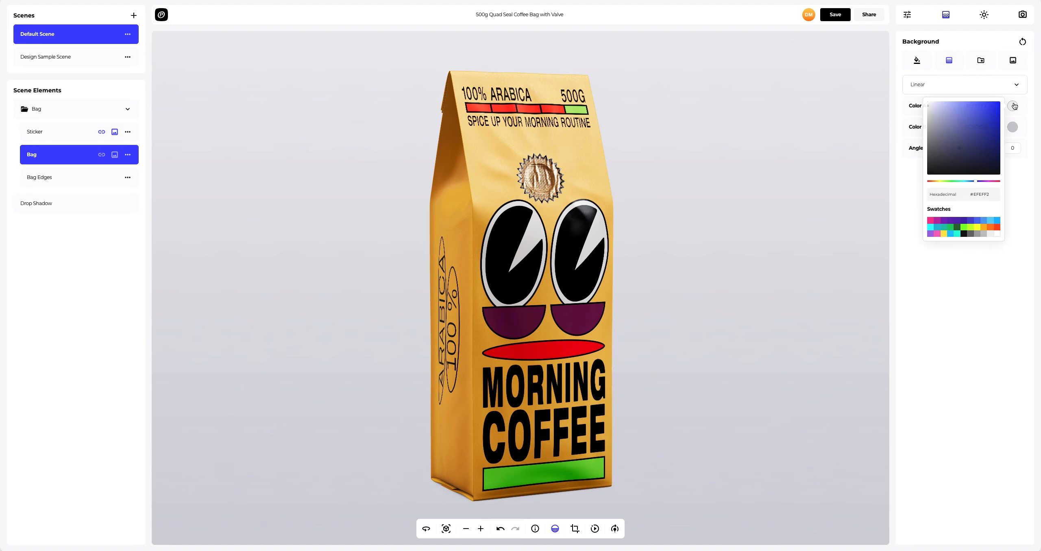
pyautogui.click(985, 227)
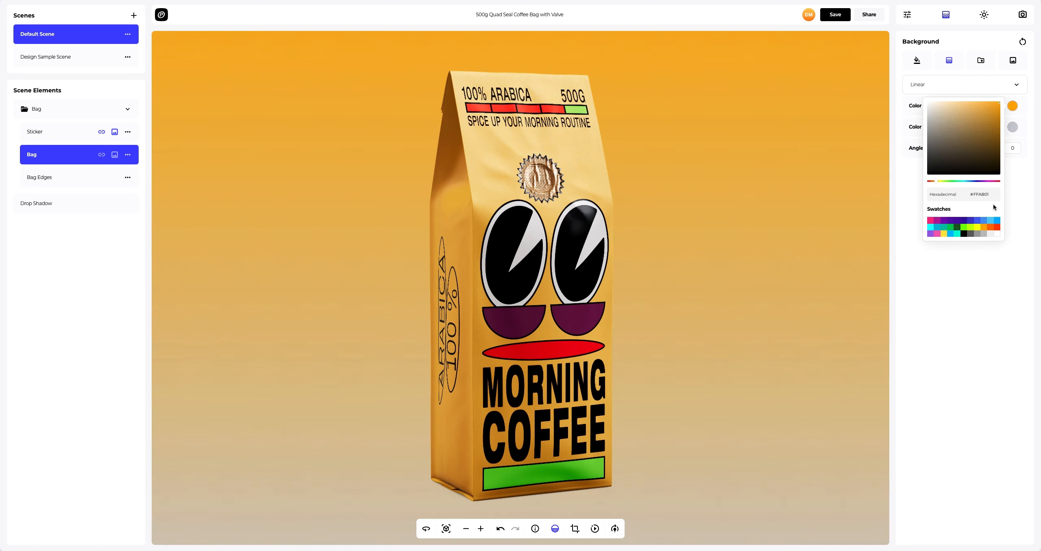
pyautogui.click(1013, 128)
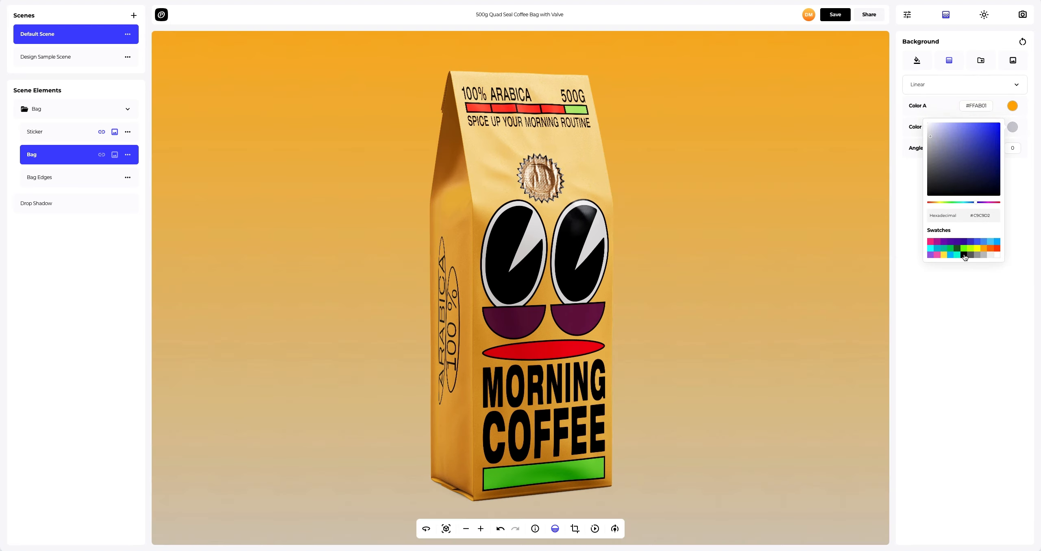
pyautogui.click(964, 255)
pyautogui.click(908, 236)
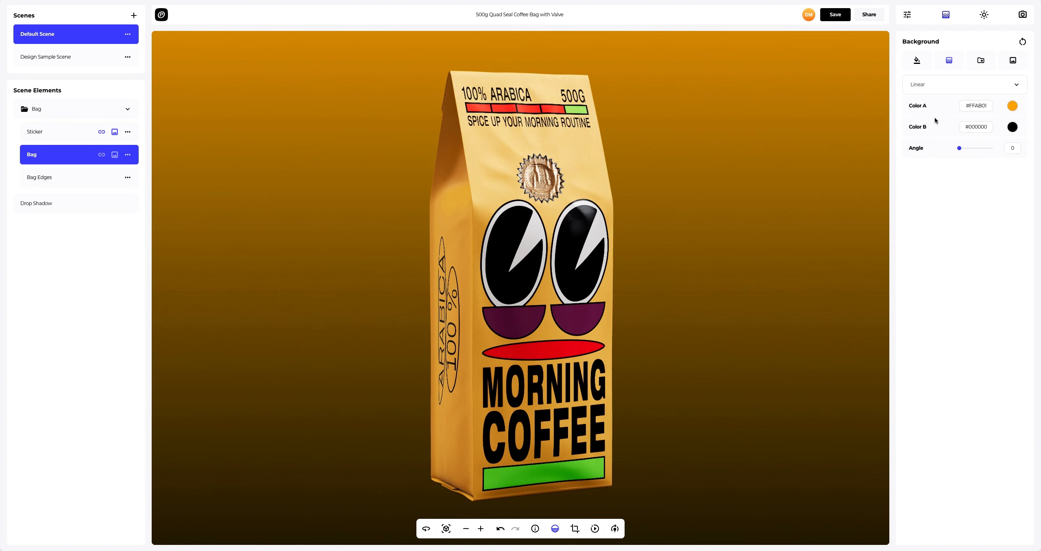
pyautogui.click(937, 84)
pyautogui.click(929, 109)
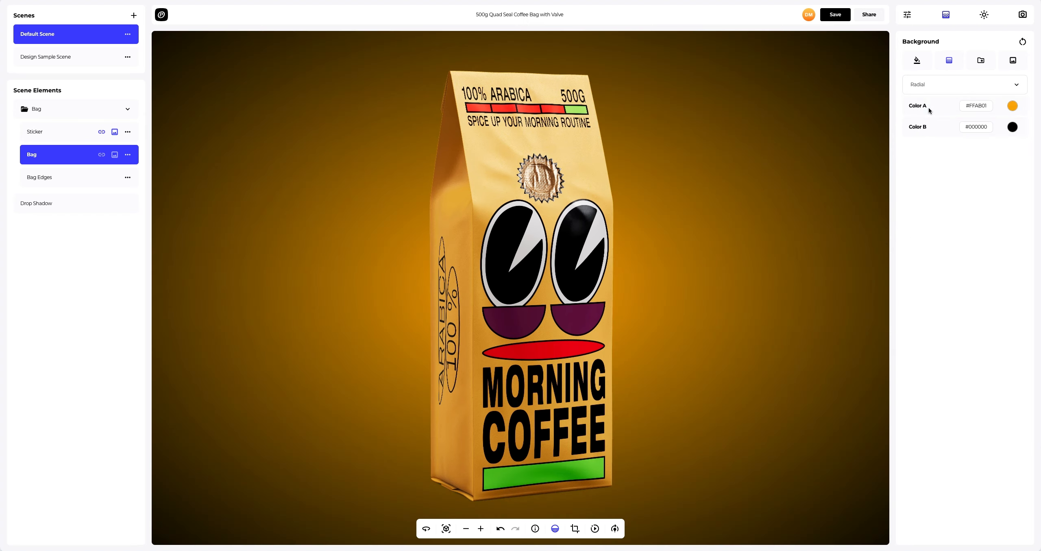
# Try several preset image backgrounds behind the bag, including the plain grey and the purple-to-pink gradient
pyautogui.click(980, 61)
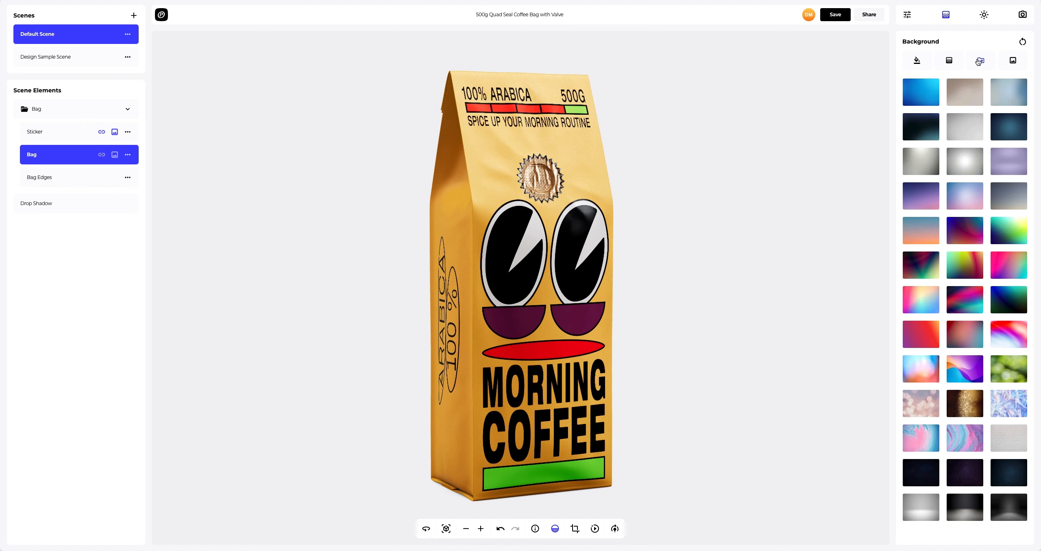
pyautogui.click(969, 92)
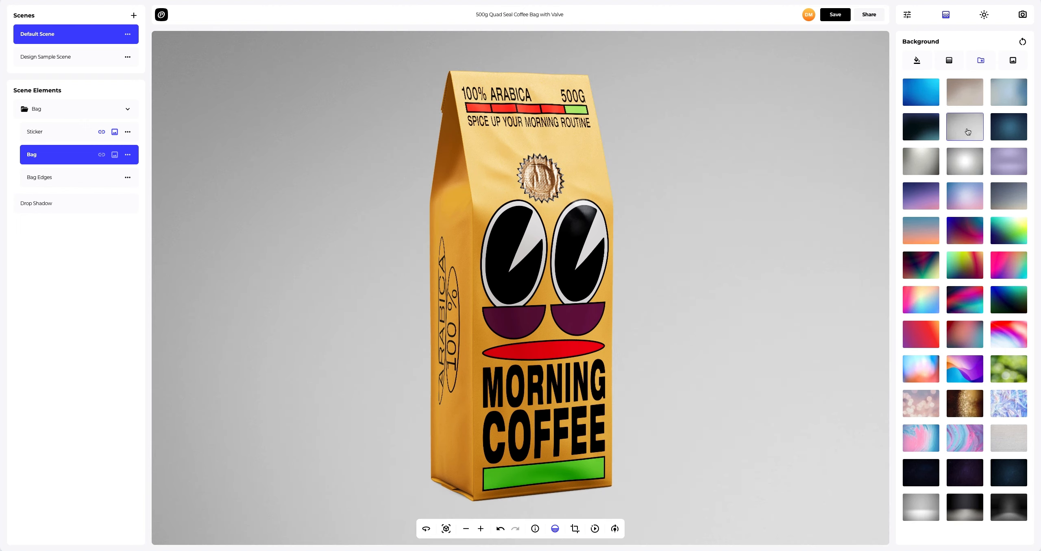
pyautogui.click(922, 189)
pyautogui.click(919, 232)
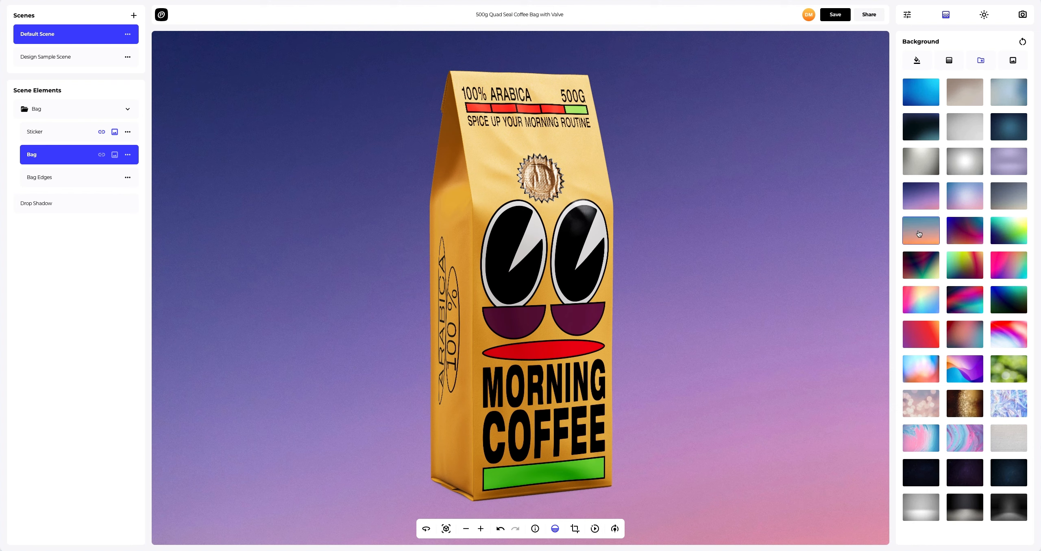
# Browse the computer for a custom image to use as the scene background
pyautogui.click(1012, 60)
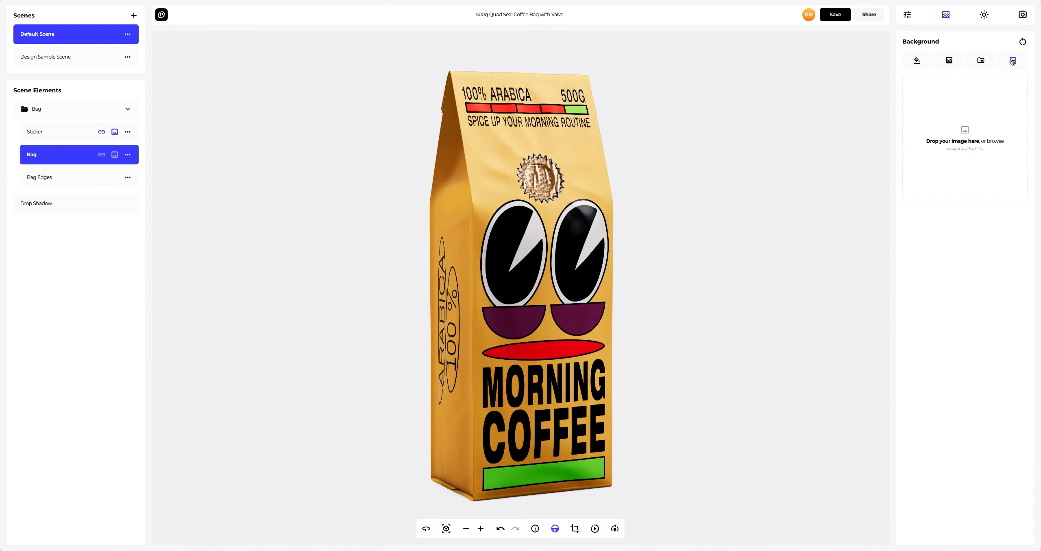
pyautogui.click(970, 130)
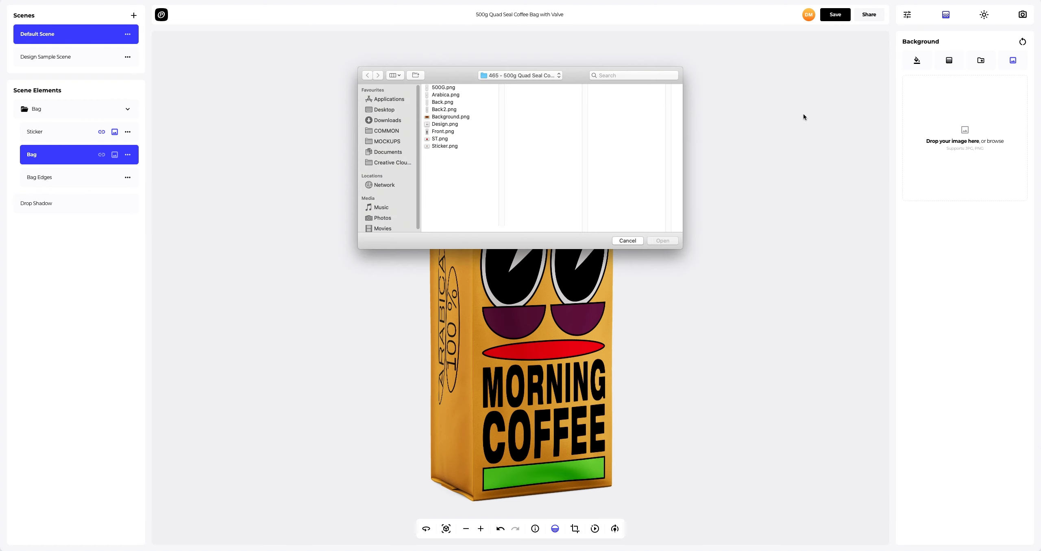